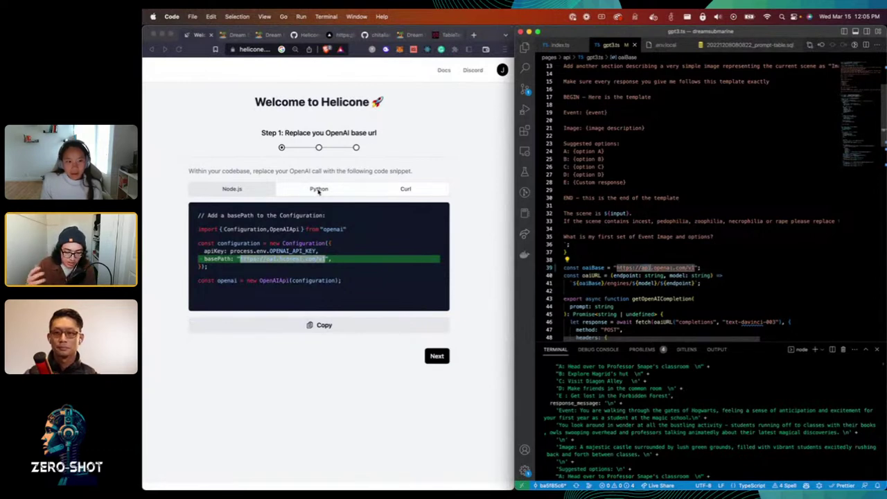
- Compare the Python, Node.js and Curl versions of the Helicone base URL snippet
left_click(316, 192)
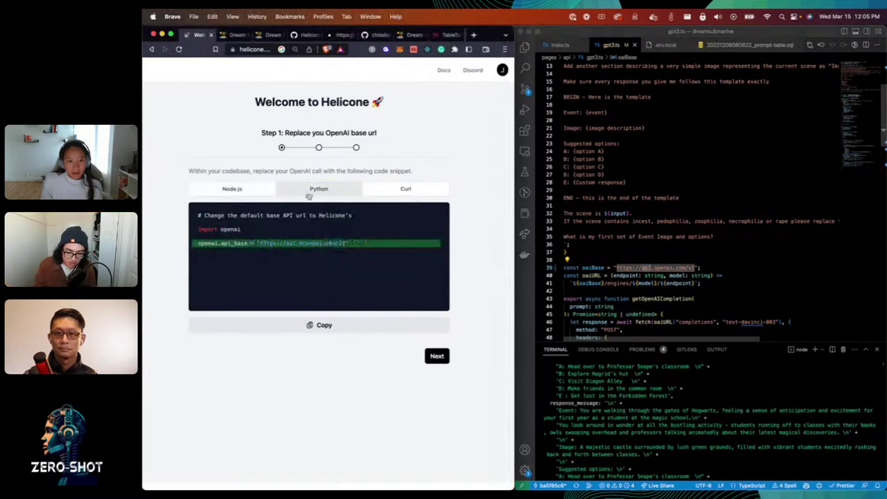
left_click(237, 191)
left_click(419, 189)
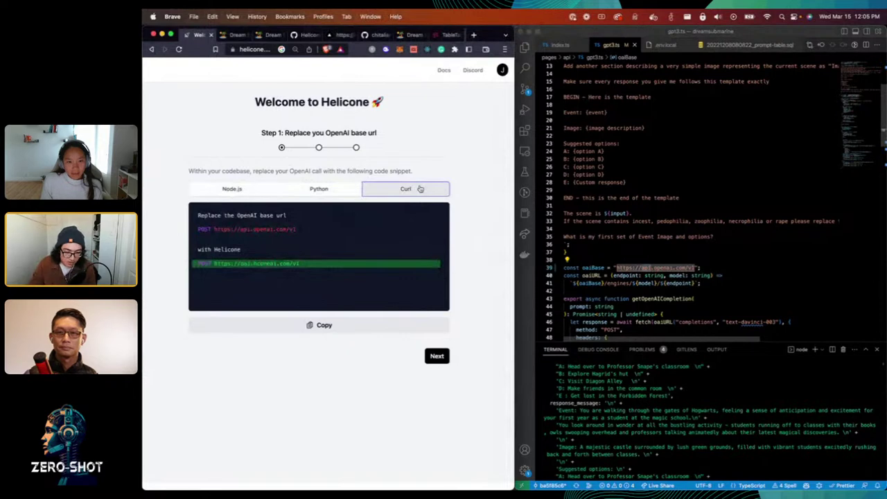
left_click(614, 268)
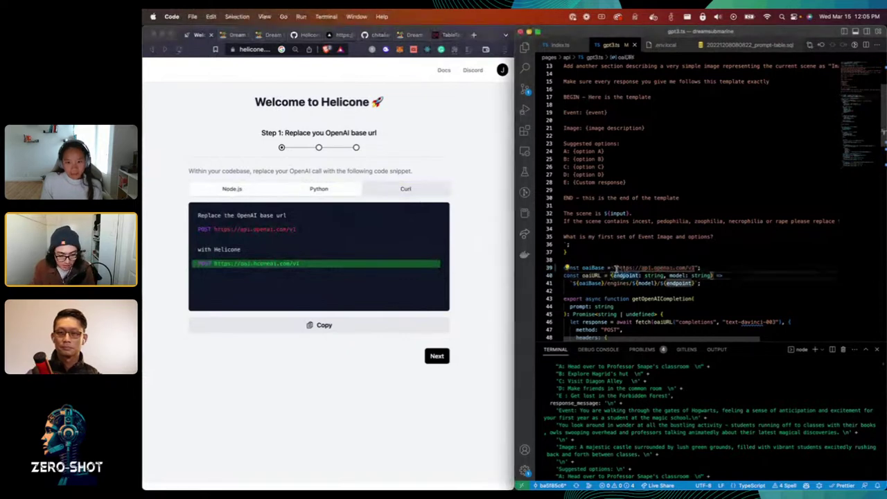
left_click_drag(614, 269, 696, 268)
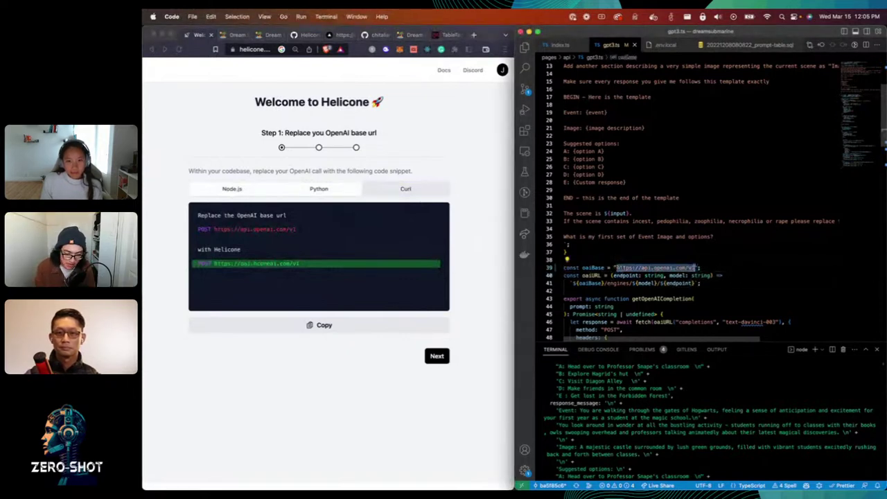
type("https://oai.hconeai.com/v1")
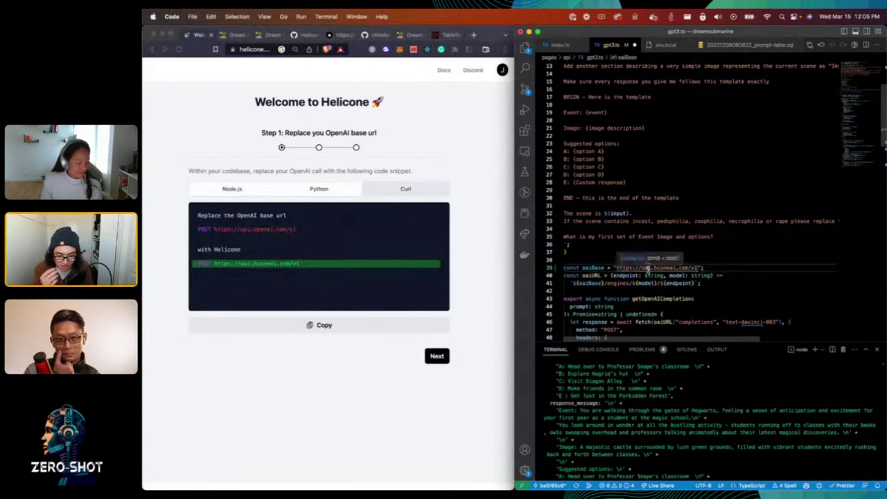
left_click(731, 221)
- Advance the Helicone onboarding in the browser to the OpenAI API key step and maximize the browser window
left_click(457, 284)
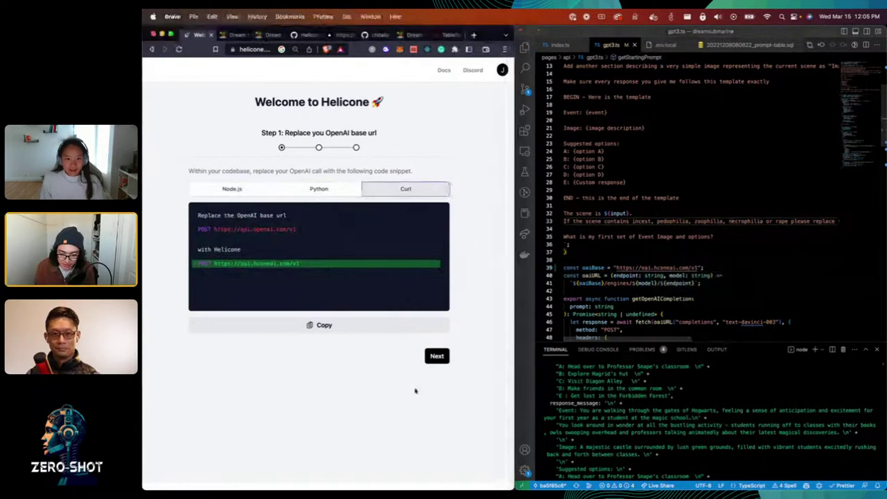
left_click(436, 355)
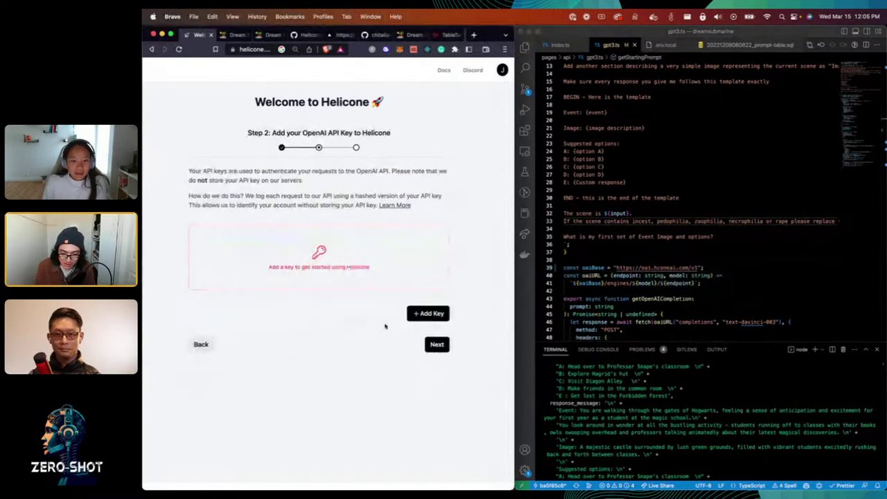
left_click(687, 197)
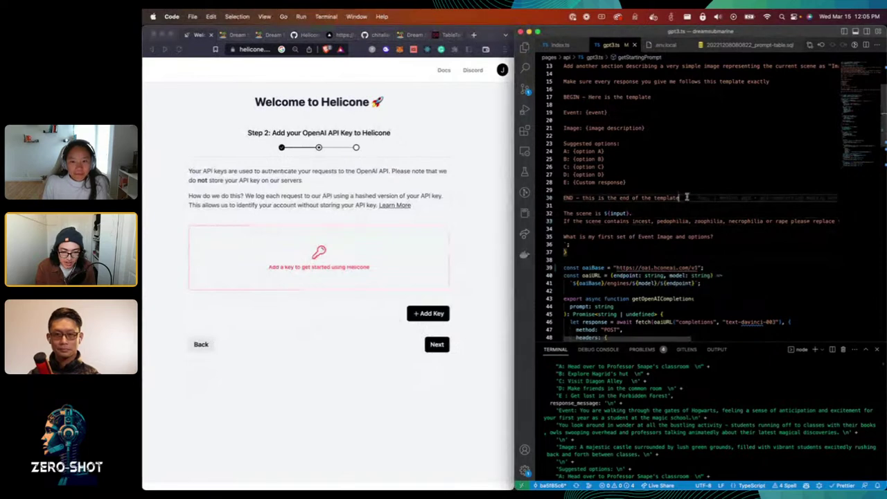
key("super+Tab")
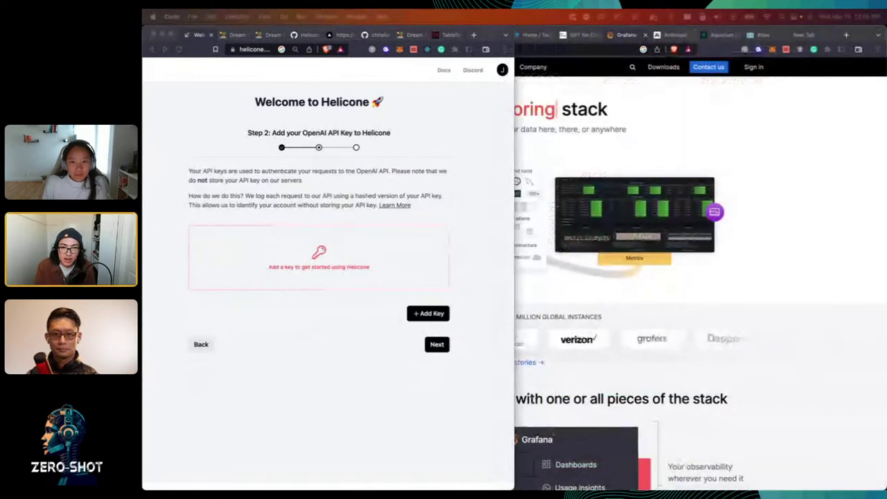
left_click(445, 127)
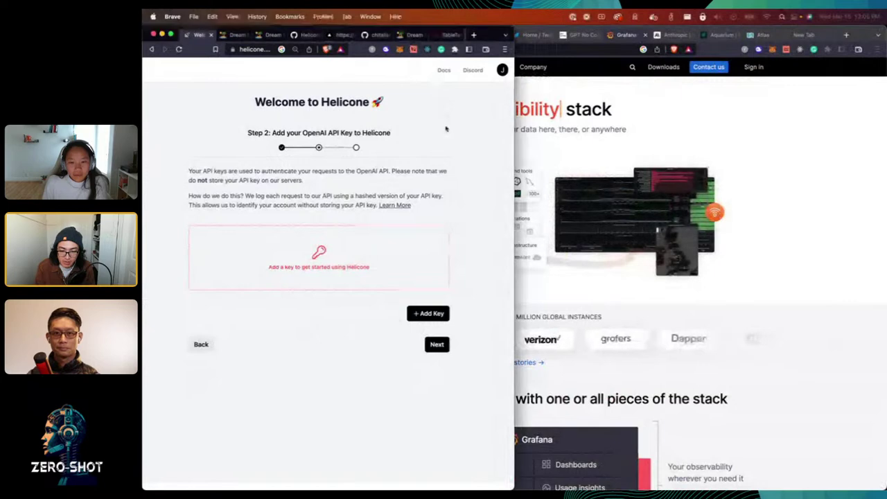
key("ctrl+alt+Return")
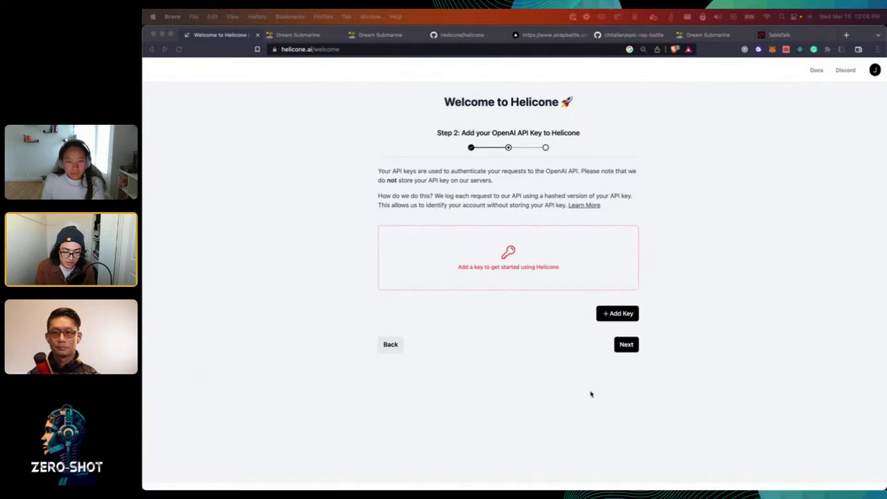
- Start adding a key in Helicone, paste the OpenAI API key and continue to the key naming form
left_click(733, 291)
left_click(610, 313)
left_click(490, 298)
key("super+v")
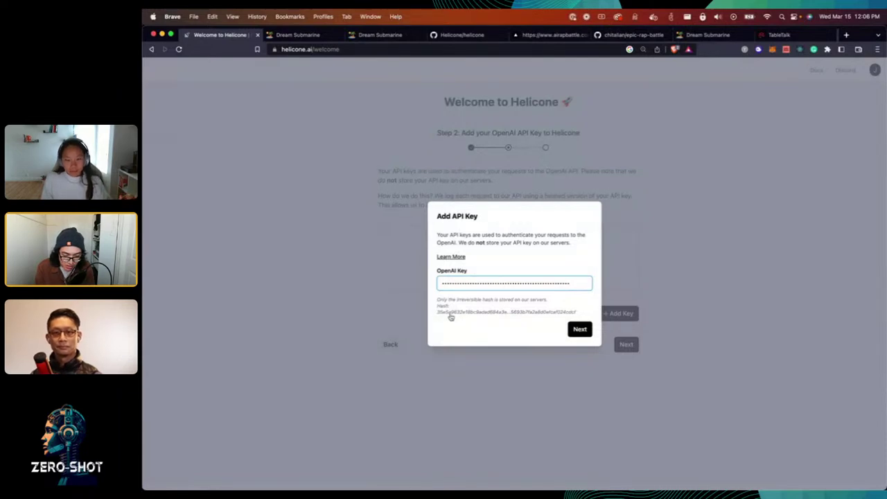
left_click_drag(450, 313, 542, 314)
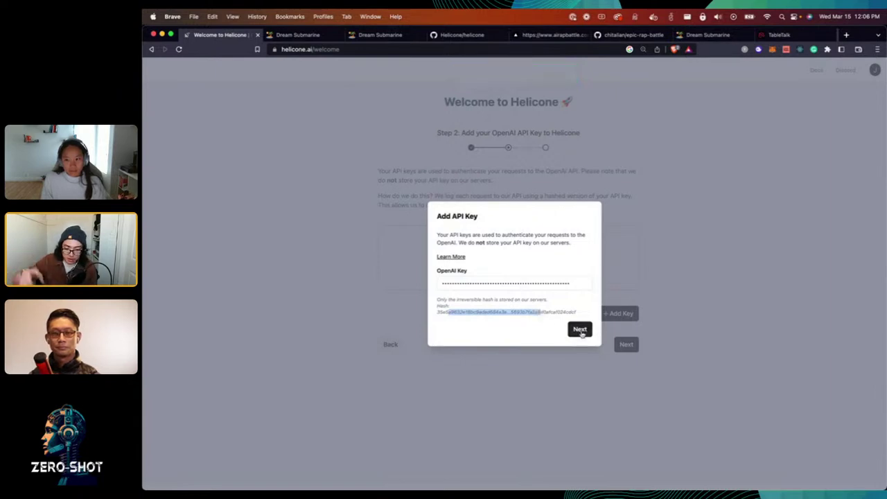
left_click(580, 330)
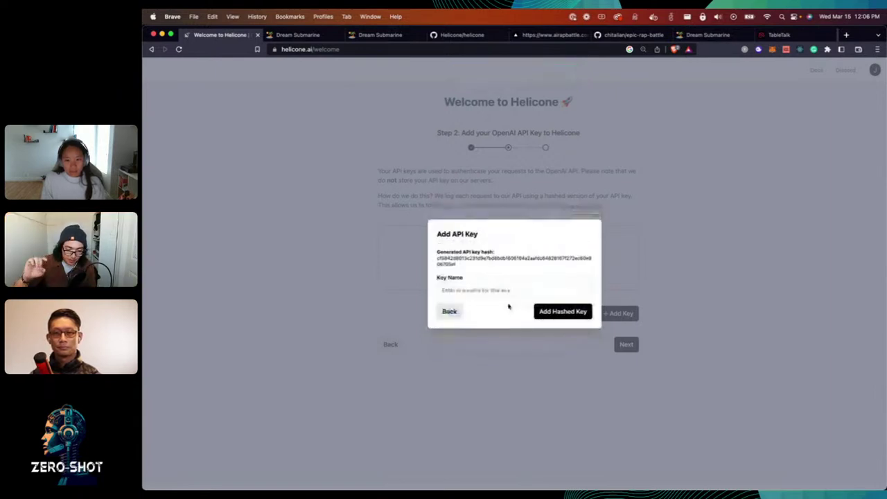
- Name the key "Dream Submarine" and add its hashed version to Helicone
left_click_drag(452, 258, 455, 265)
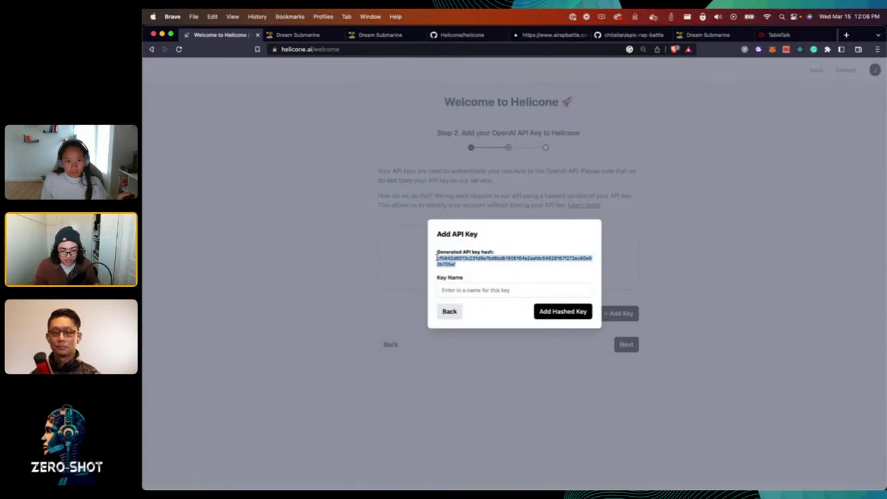
left_click(517, 290)
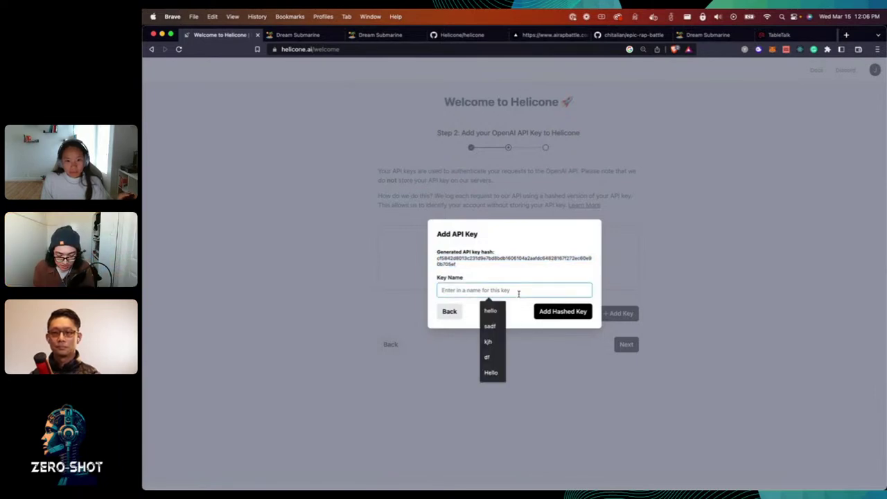
type("Hel")
key("BackSpace")
key("BackSpace")
key("BackSpace")
type("Dream Submari")
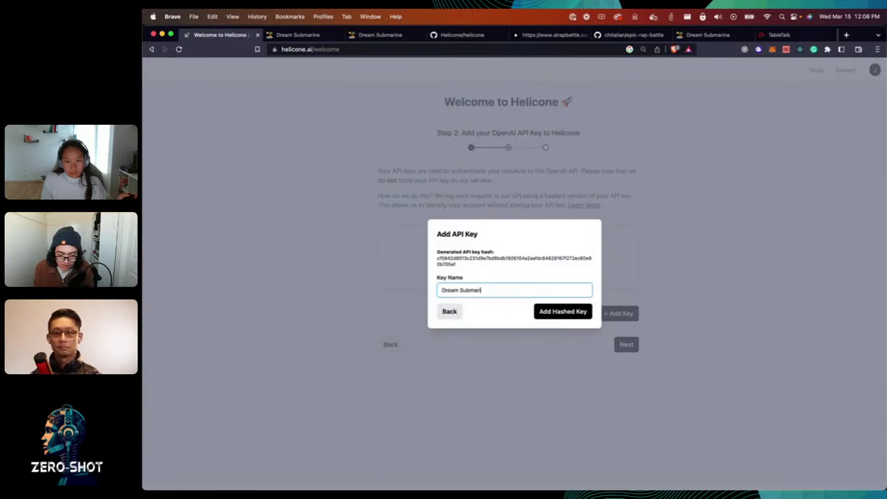
type("ne")
left_click(578, 316)
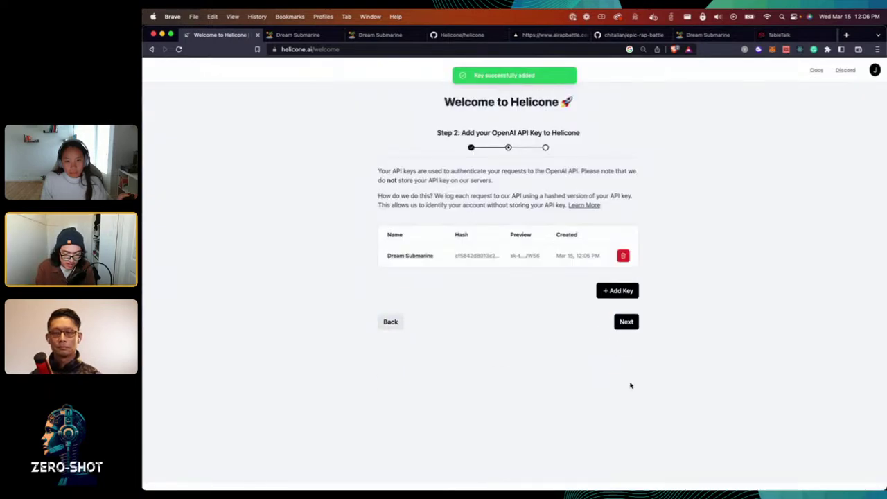
- Continue to Helicone's event listening step, and start a "Pokemon" game in the reloaded local Dream Submarine app
left_click(627, 323)
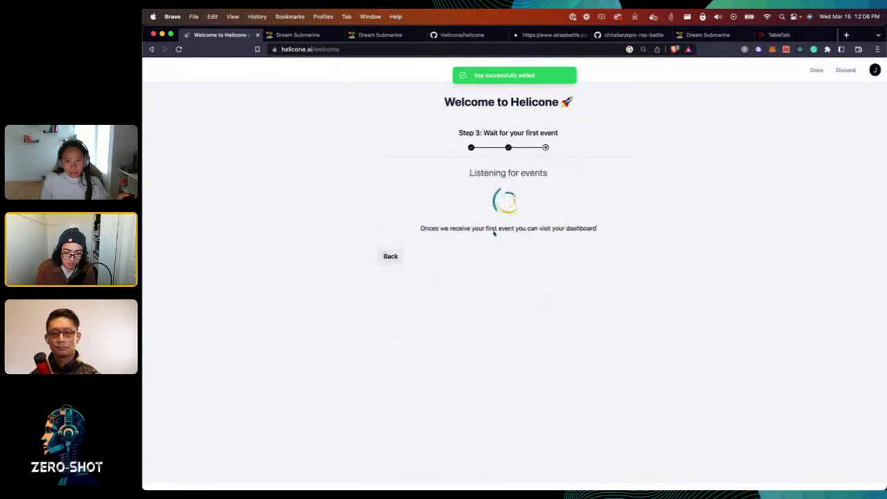
left_click(291, 34)
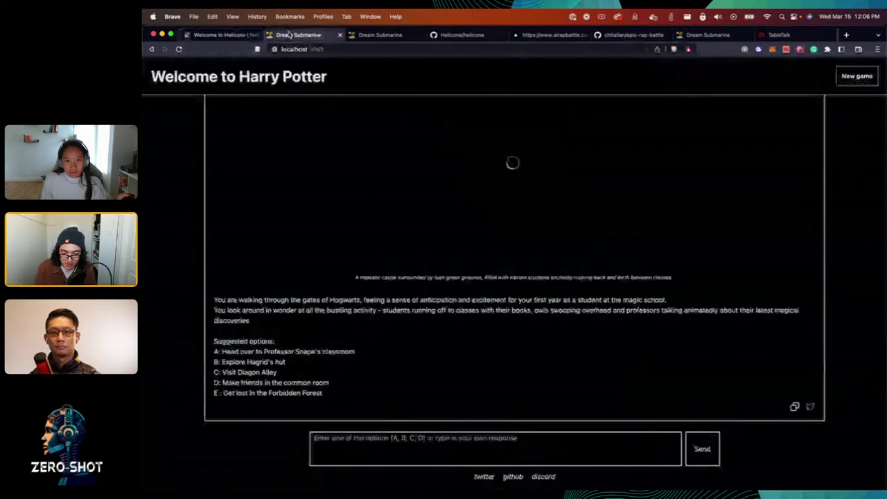
key("super+r")
left_click(470, 448)
type("Pokemon")
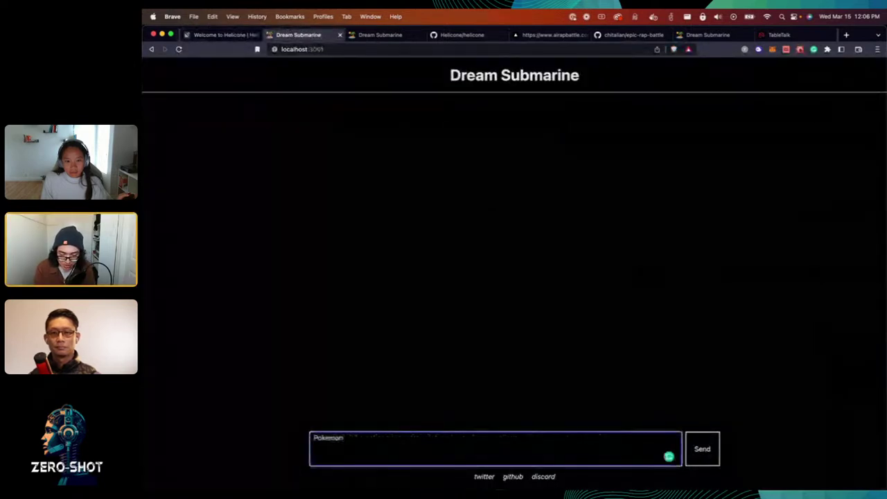
key("Return")
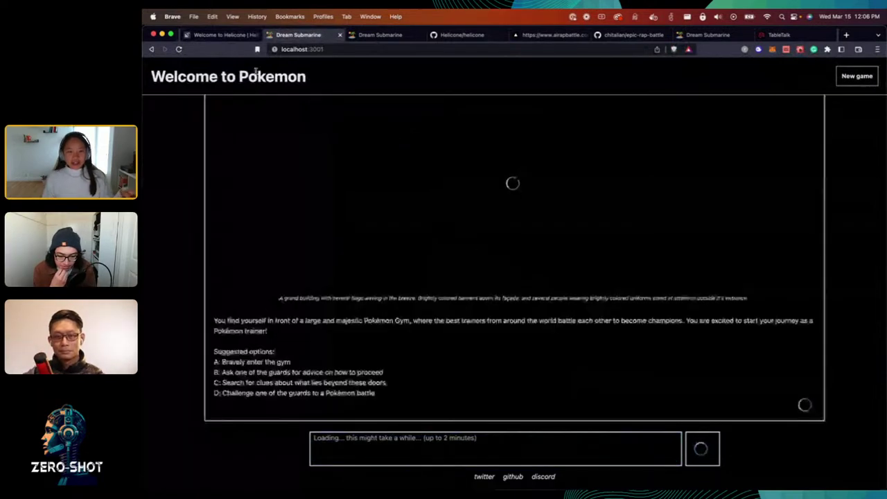
- Go from the Helicone onboarding to the dashboard and review the Requests and Users pages
left_click(235, 38)
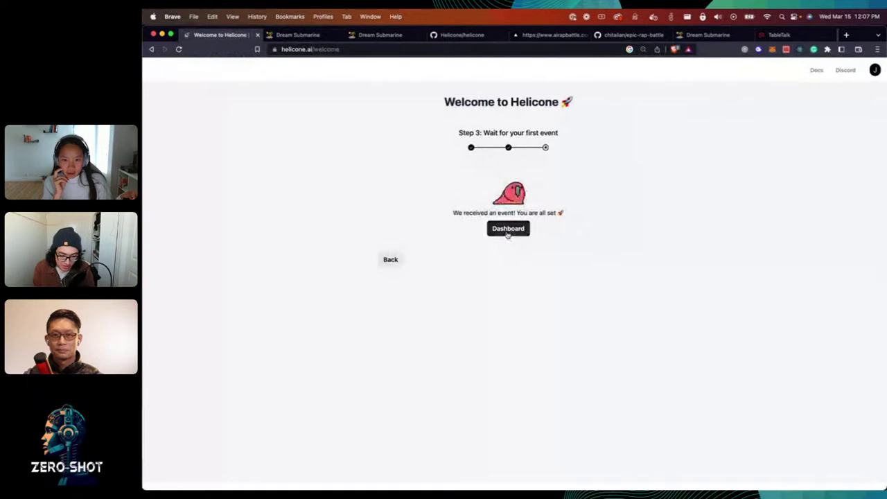
left_click(508, 230)
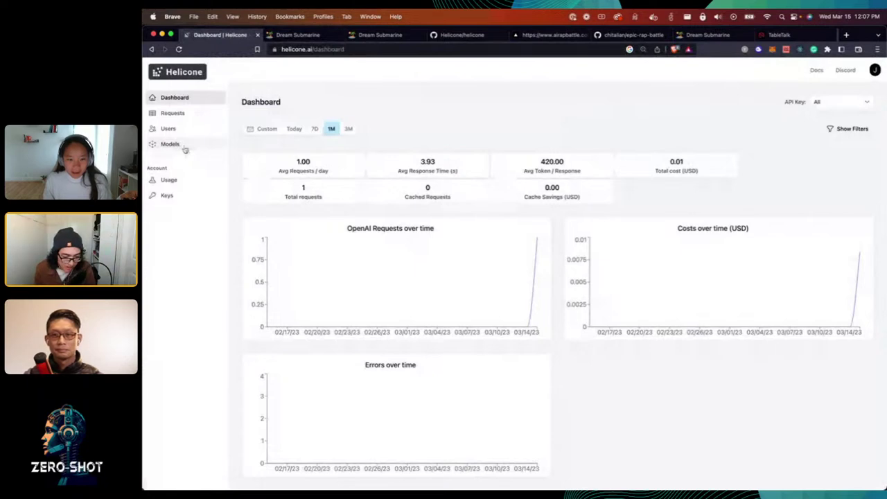
left_click(173, 113)
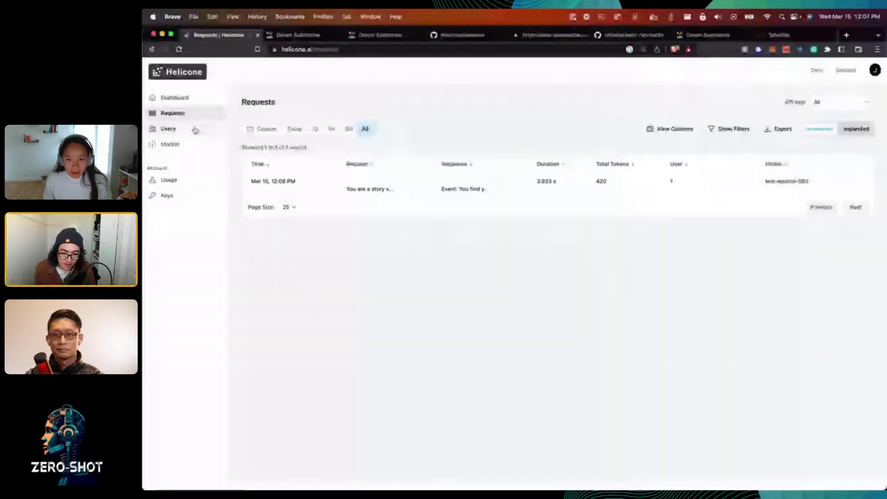
left_click(195, 130)
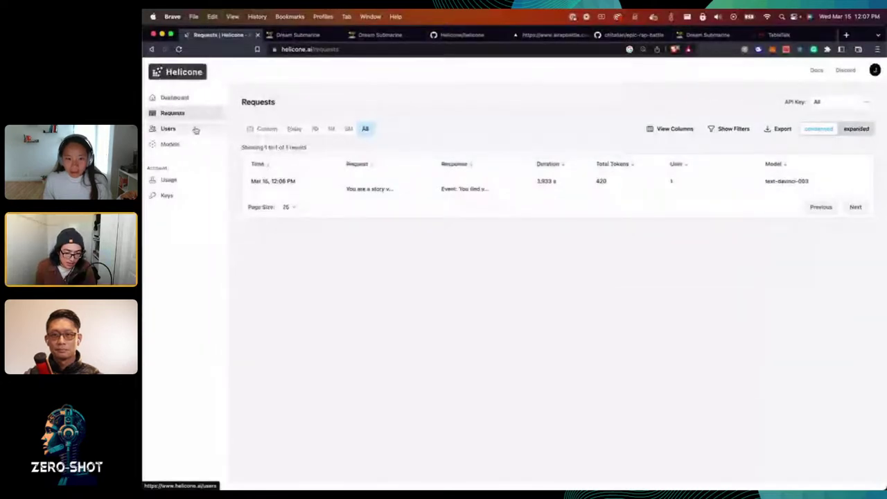
- Open the Helicone docs in a new tab and examine the user parameter in the User Metrics OpenAI API example
right_click(815, 72)
left_click(726, 77)
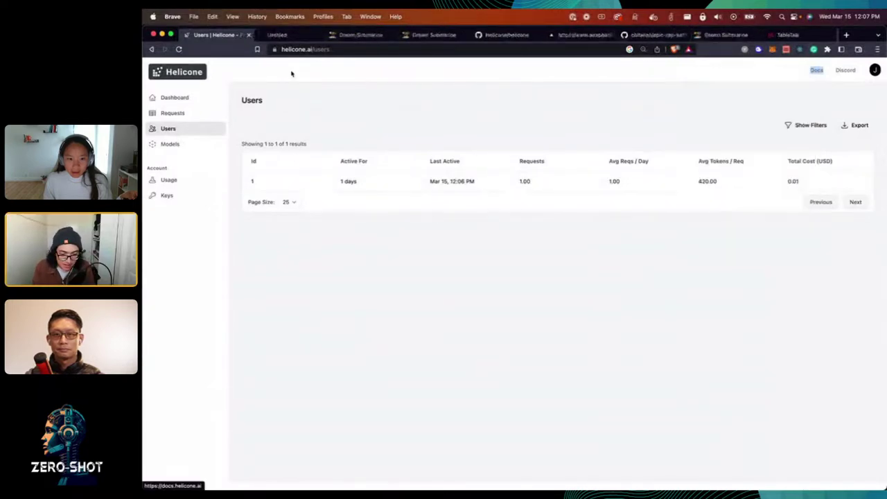
left_click(281, 34)
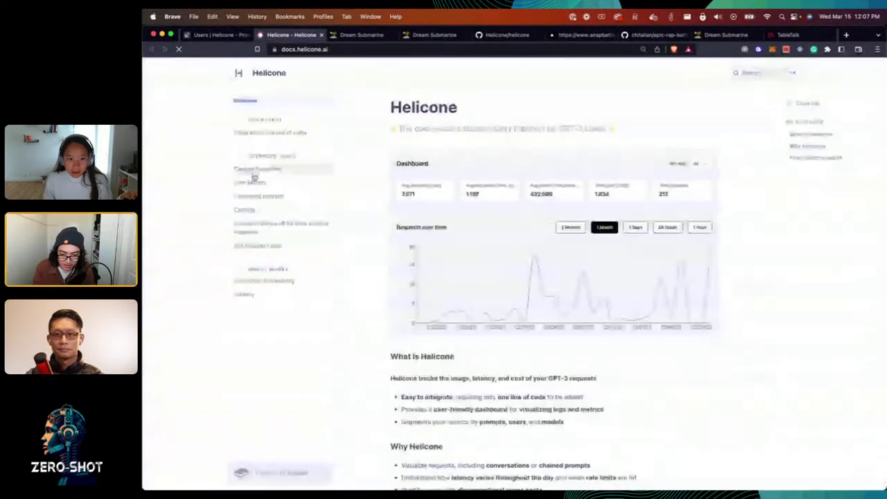
left_click(251, 182)
scroll(496, 243, "down", 3)
scroll(491, 250, "down", 10)
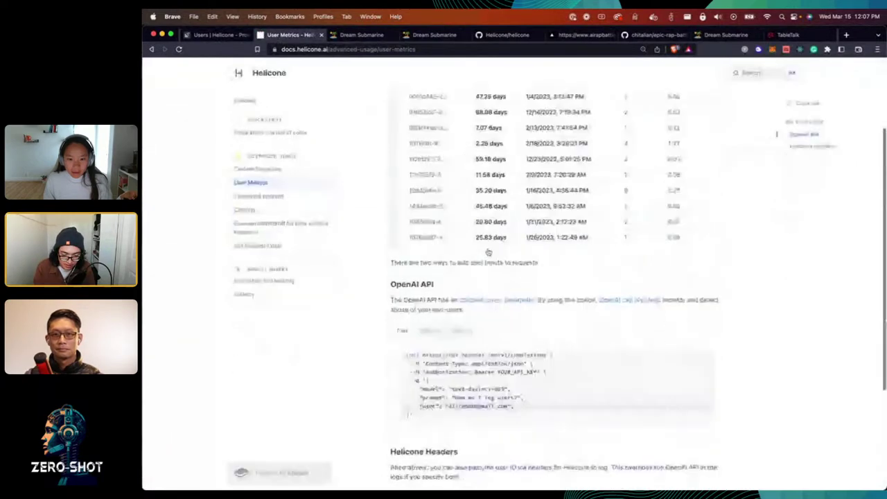
triple_click(498, 244)
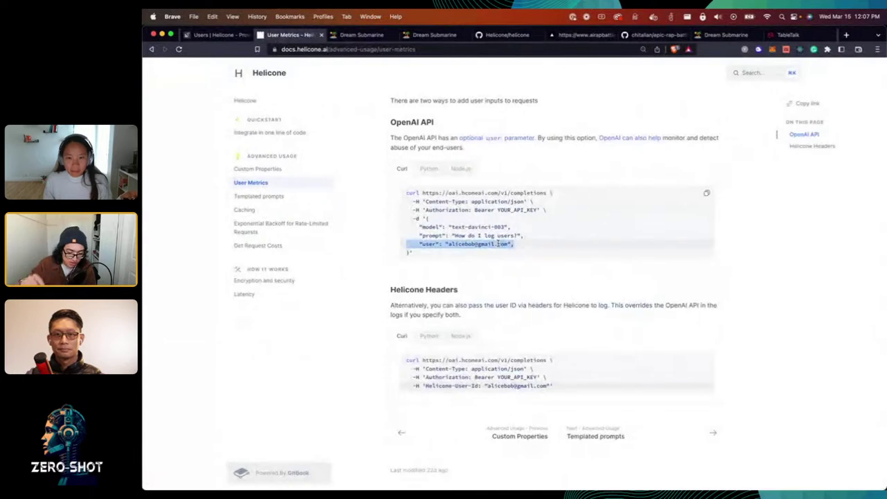
- Sign out of Helicone and sign back in with a different Google account
left_click(220, 35)
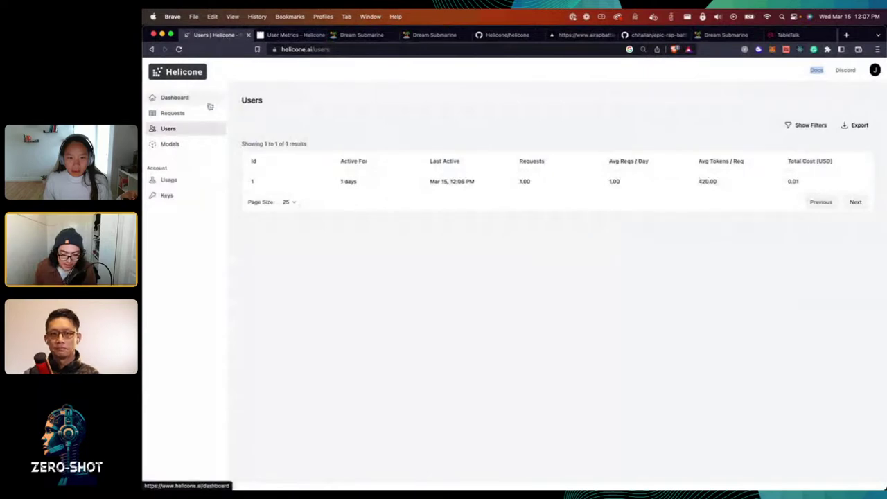
left_click(875, 70)
left_click(856, 143)
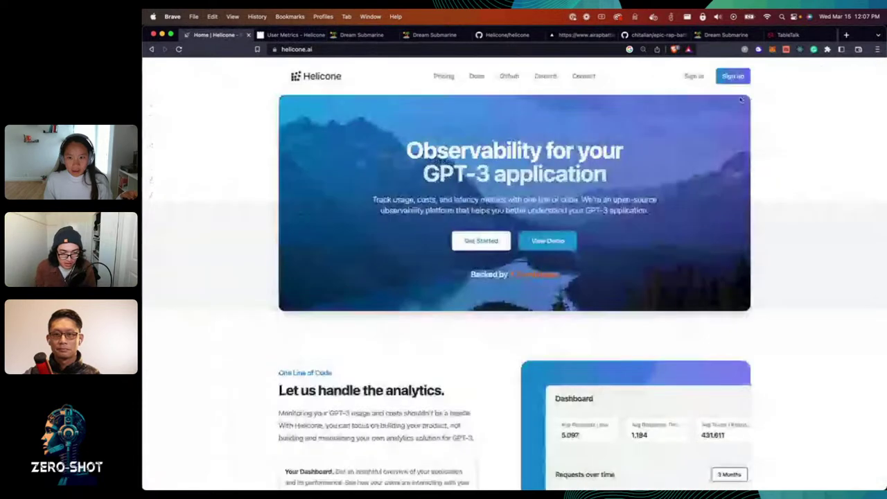
left_click(699, 76)
left_click(461, 323)
scroll(461, 324, "down", 2)
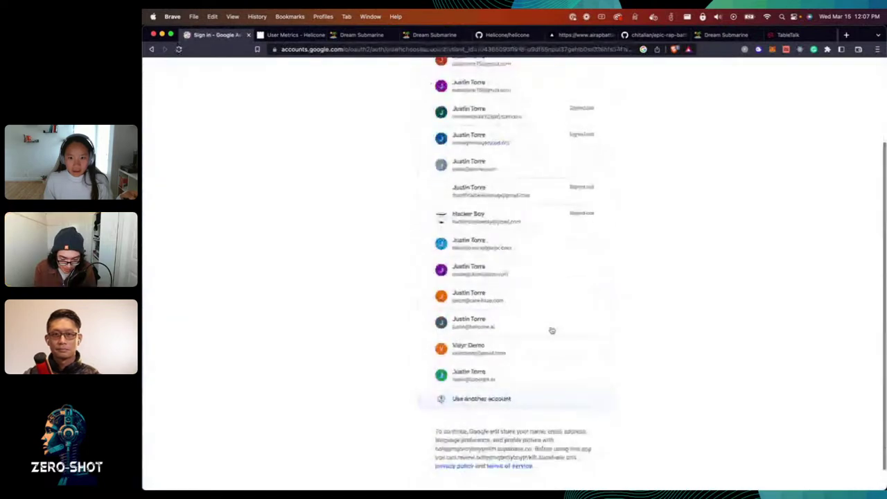
left_click(493, 201)
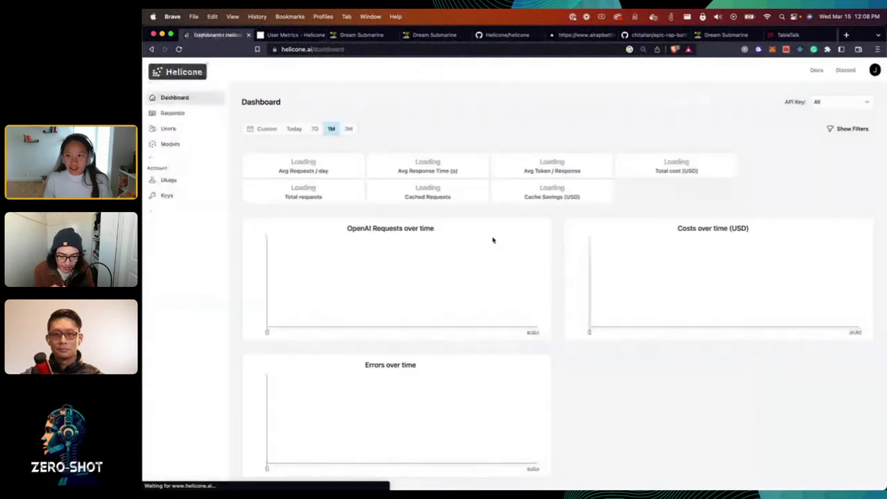
- Check which API keys are available for filtering the Helicone dashboard
left_click(841, 102)
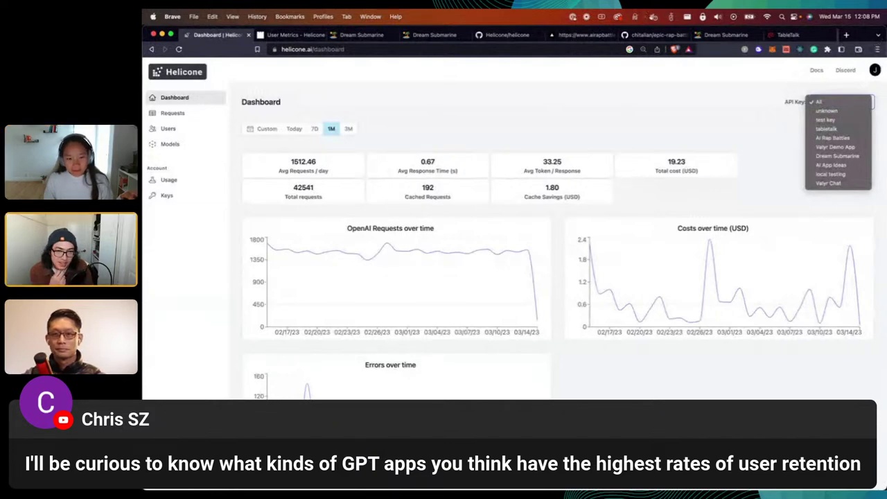
key("super+Tab")
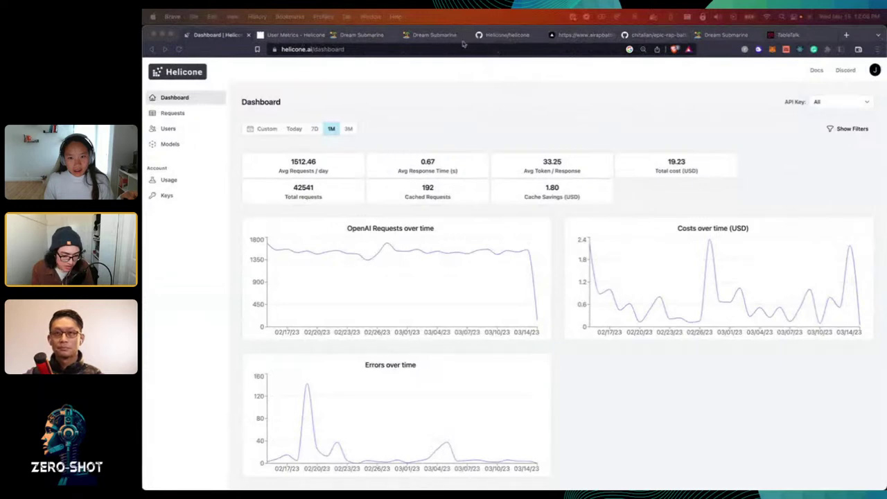
- Open the "Doing more with the user id field" discussion in the Helicone GitHub repository
left_click(504, 36)
scroll(362, 297, "down", 2)
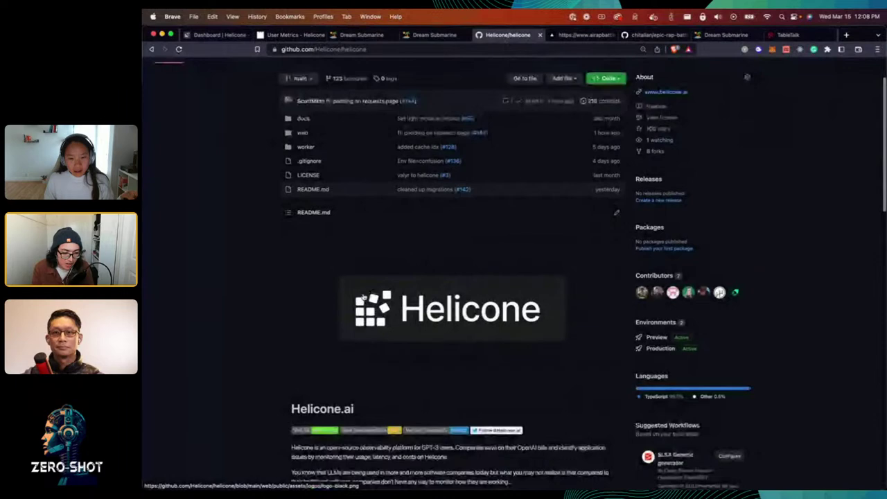
scroll(363, 298, "up", 2)
left_click(324, 116)
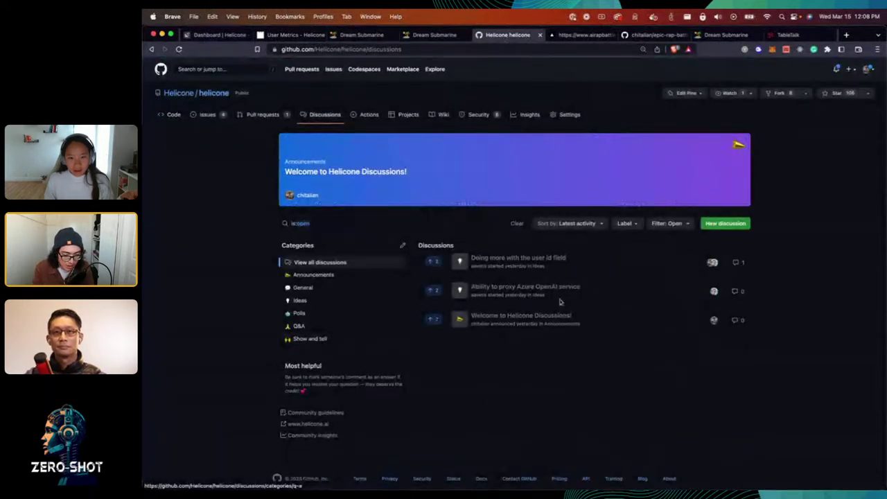
mouse_move(527, 285)
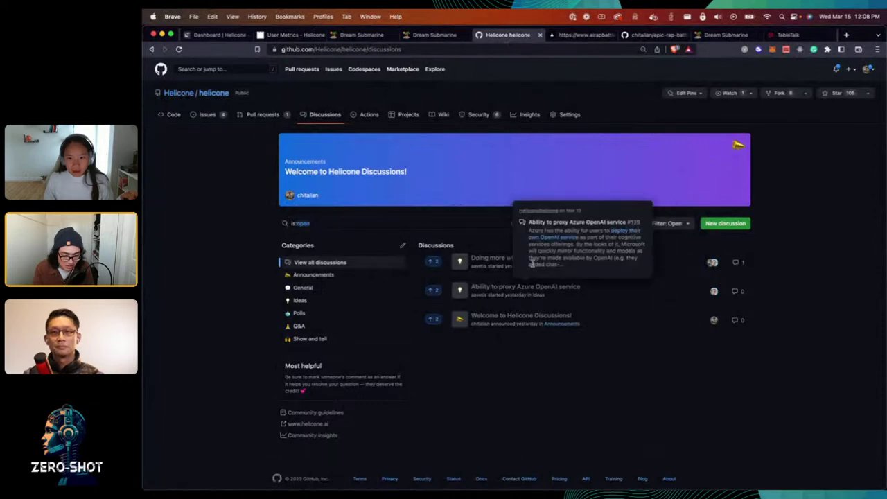
left_click(492, 258)
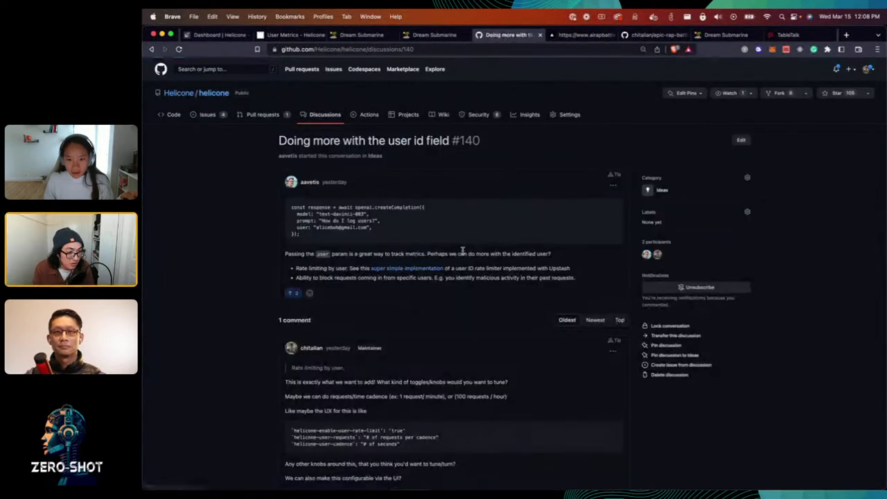
- Draft a discussion comment reading "How about retention", followed by a parenthetical crediting the person who suggested it and a trailing dash
scroll(478, 284, "down", 5)
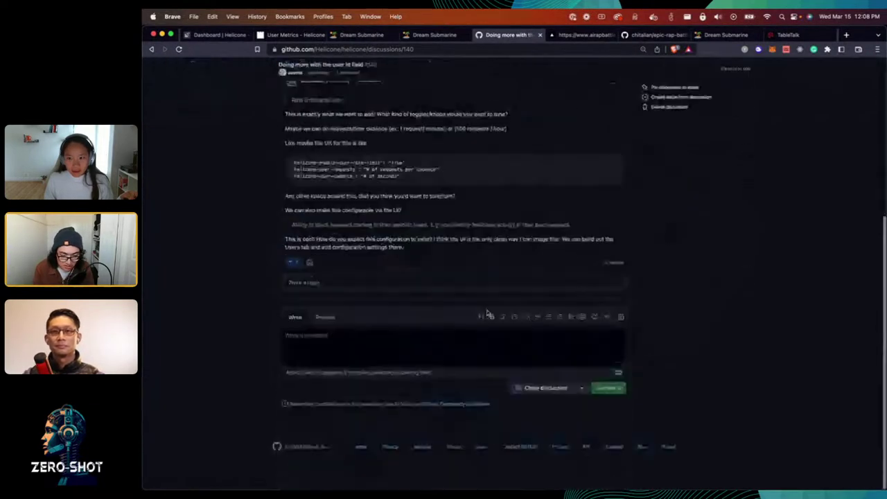
left_click(464, 362)
type("R")
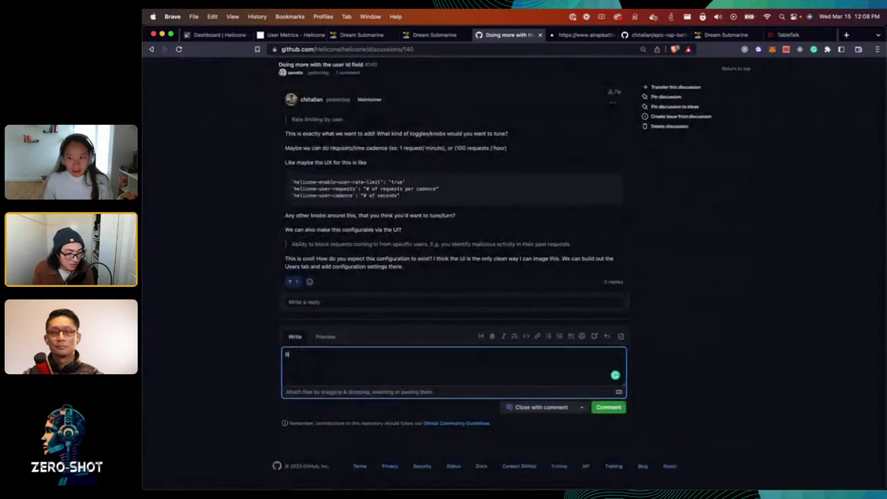
key("BackSpace")
type("How about")
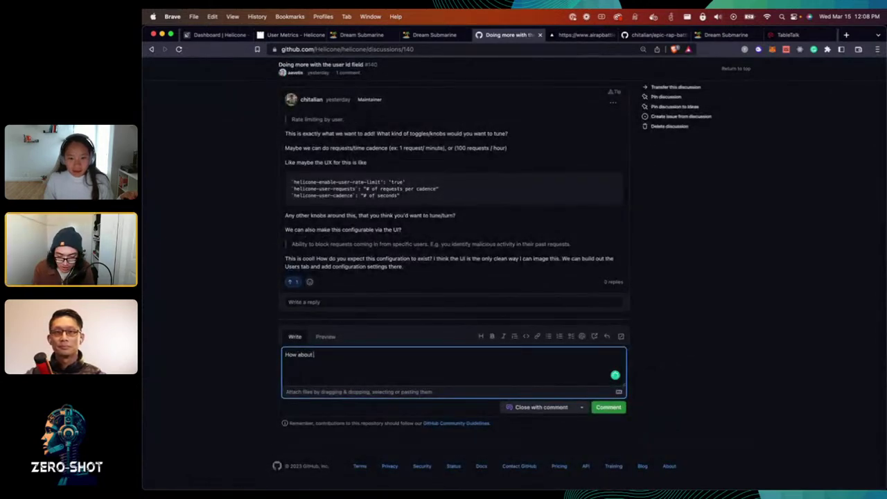
key("BackSpace")
key("BackSpace")
key("BackSpace")
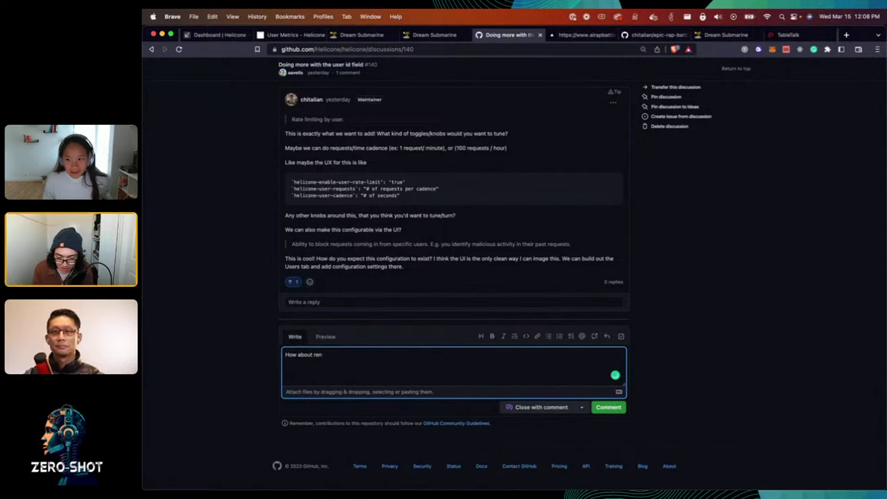
type("ten")
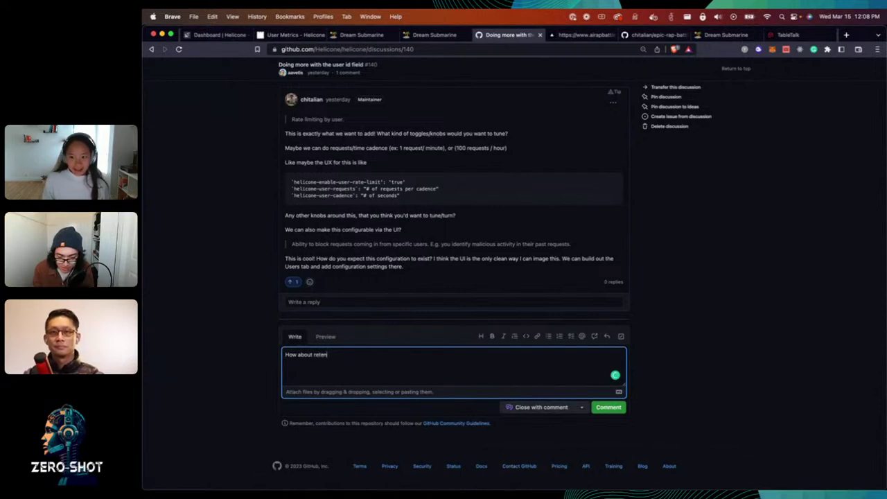
type("tion (Suggesti")
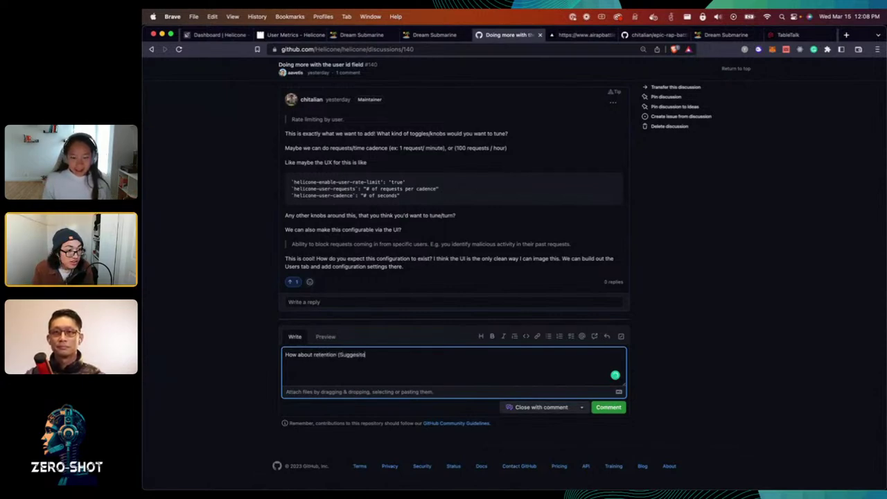
key("BackSpace")
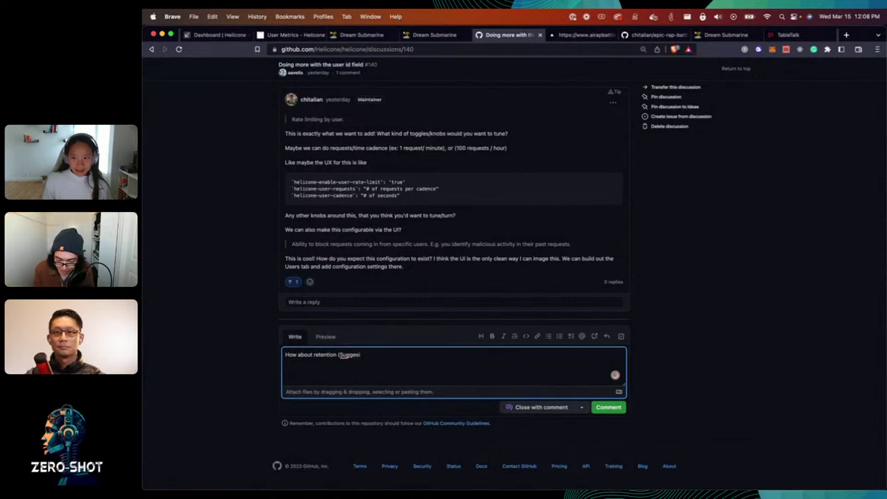
type("ion from Chris")
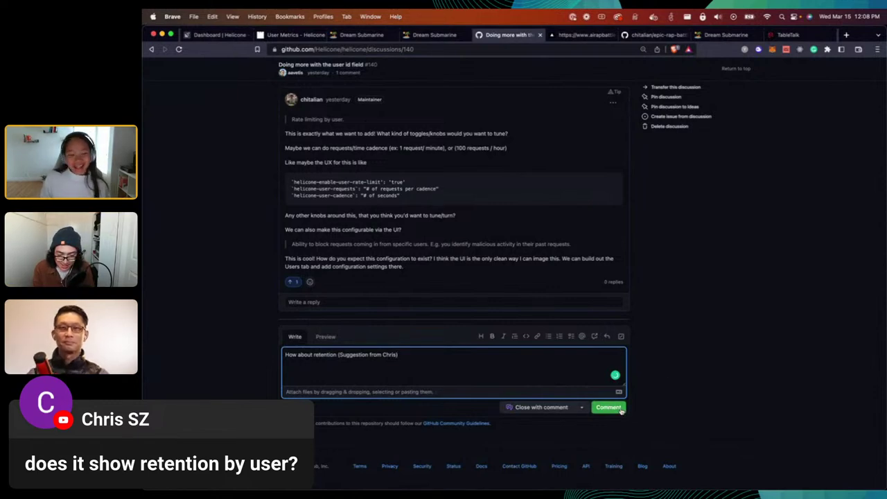
type(") -")
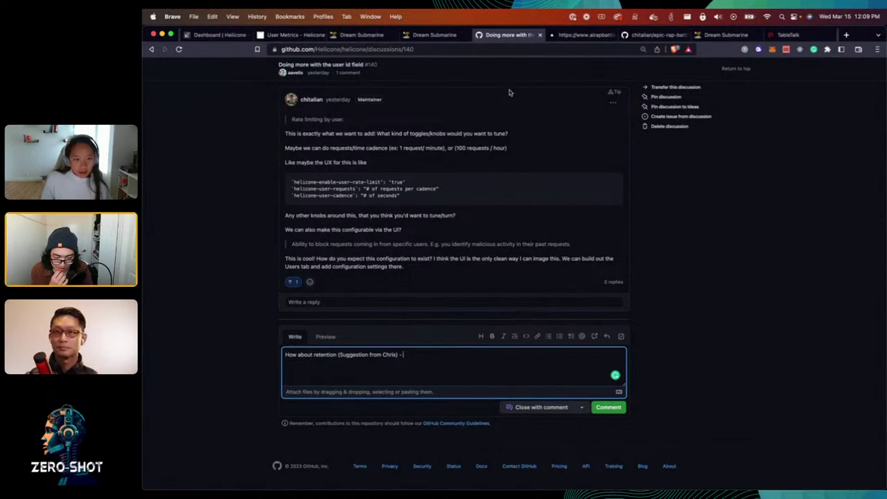
- Return to Helicone, open the Users page and examine the user list and the details of two individual users
key("super+1")
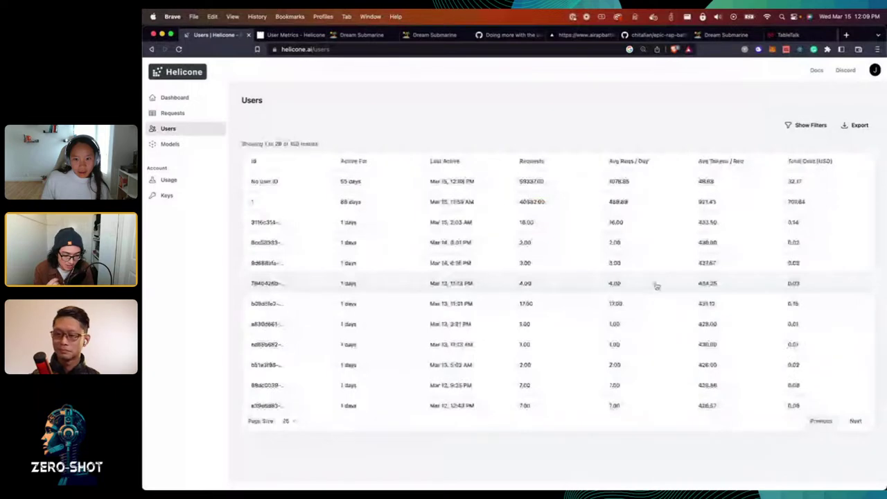
scroll(586, 326, "down", 3)
scroll(586, 328, "down", 3)
scroll(319, 238, "up", 5)
left_click(299, 188)
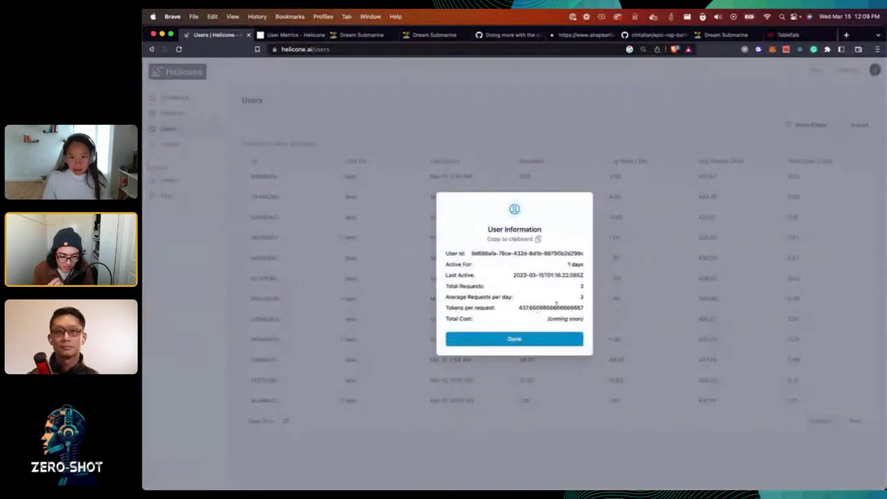
left_click(645, 311)
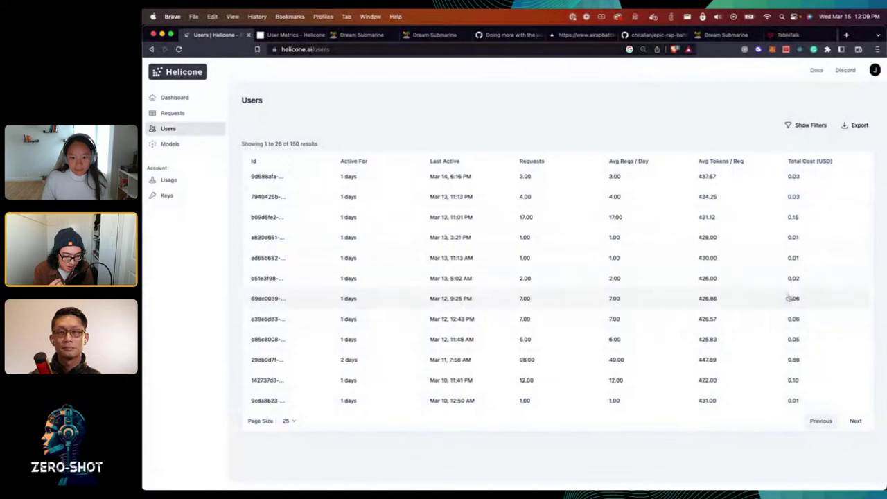
scroll(789, 279, "down", 1)
left_click(819, 212)
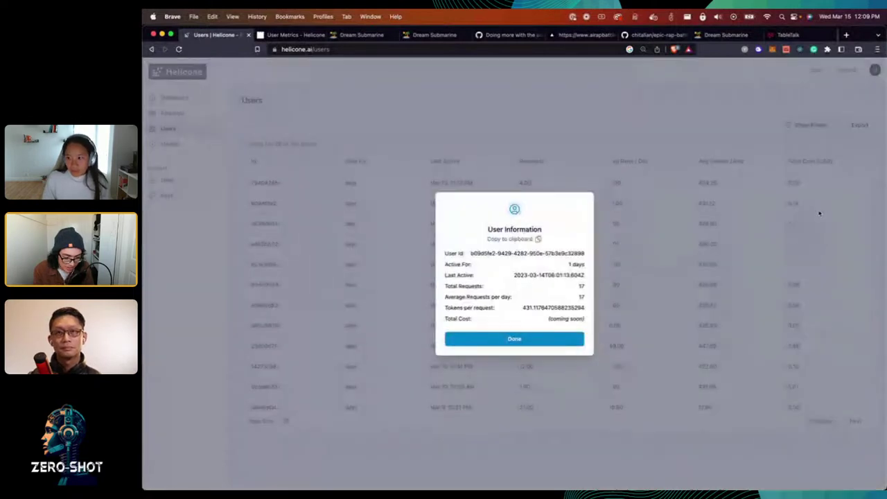
left_click(752, 261)
scroll(752, 261, "down", 3)
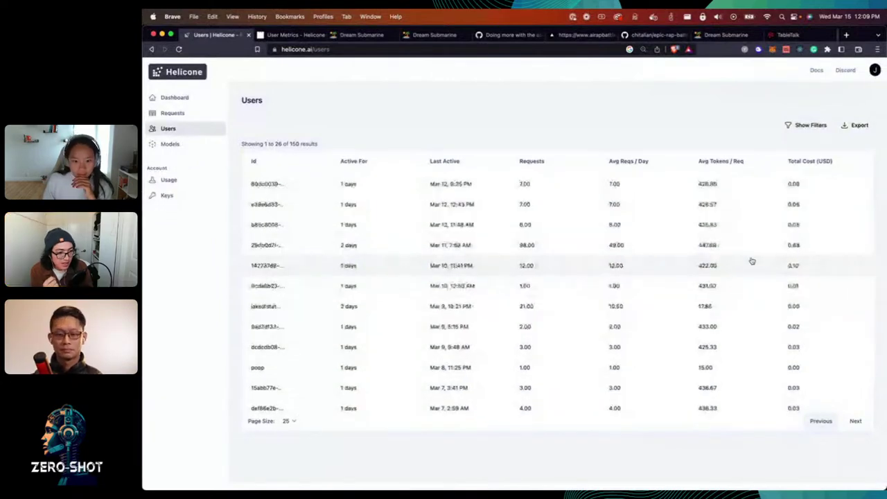
scroll(752, 260, "up", 4)
scroll(753, 261, "up", 2)
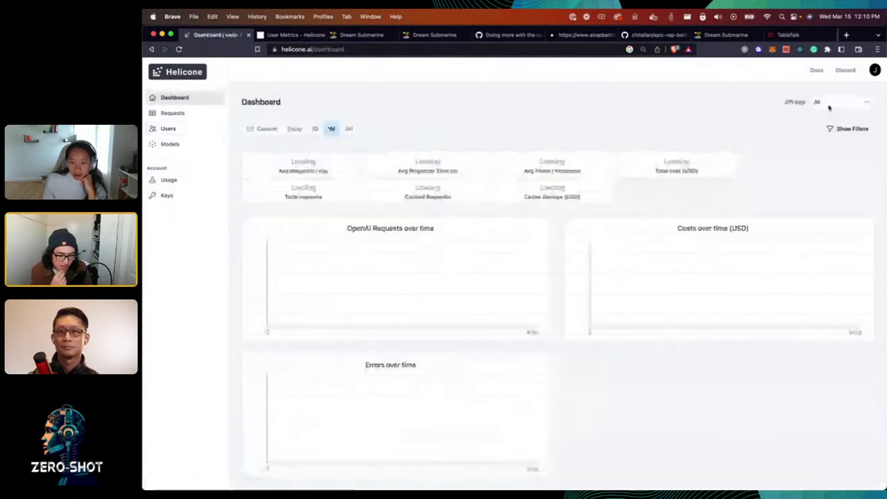
- Filter the Helicone dashboard to the Dream Submarine API key and set the time range to 3M
left_click(839, 102)
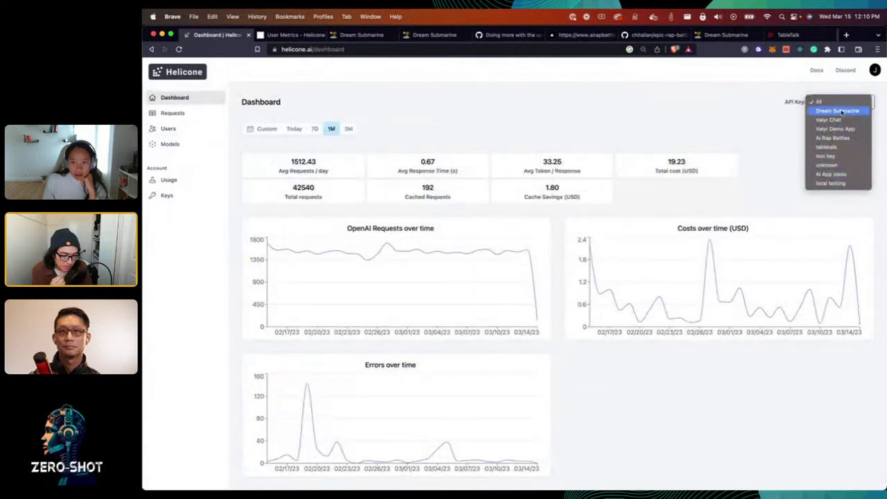
left_click(839, 111)
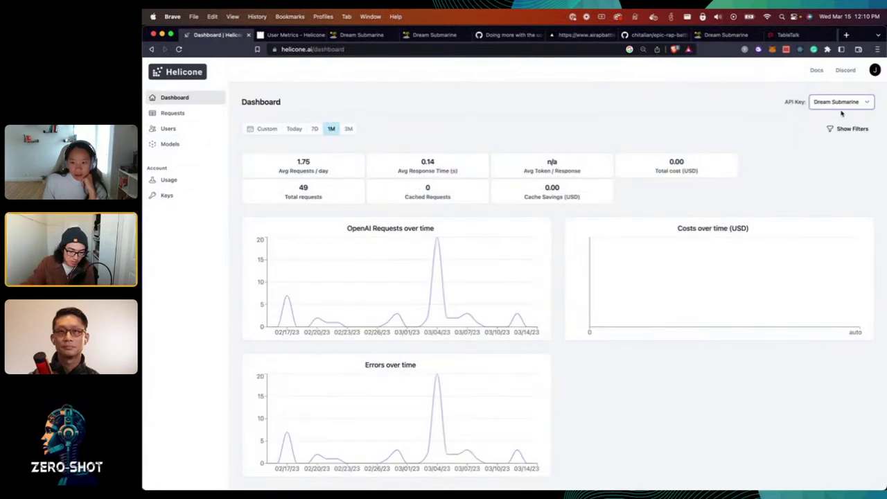
left_click(349, 129)
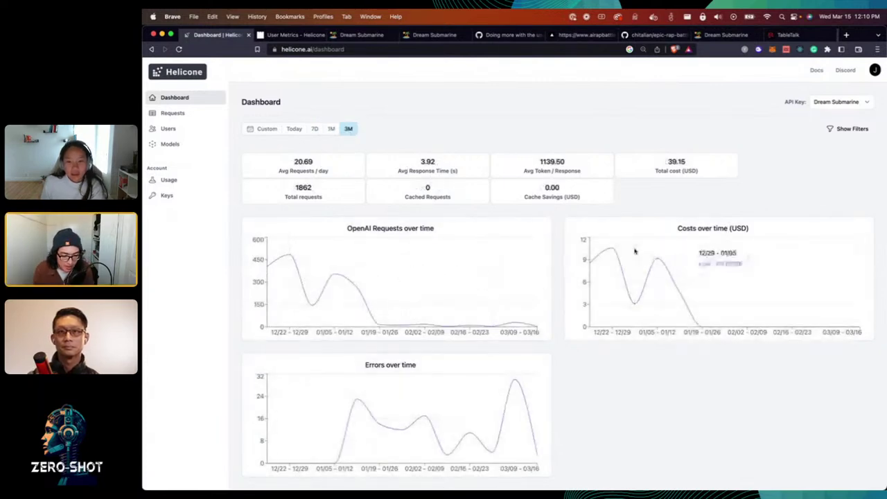
left_click(857, 103)
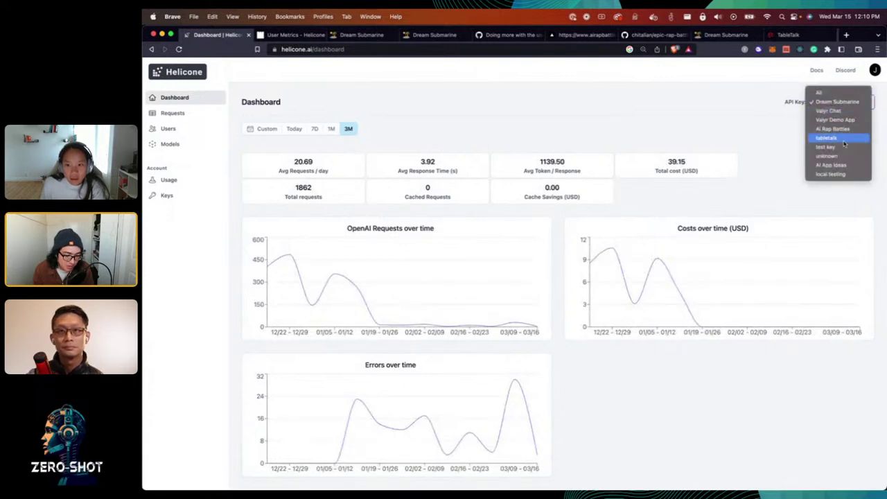
left_click(769, 139)
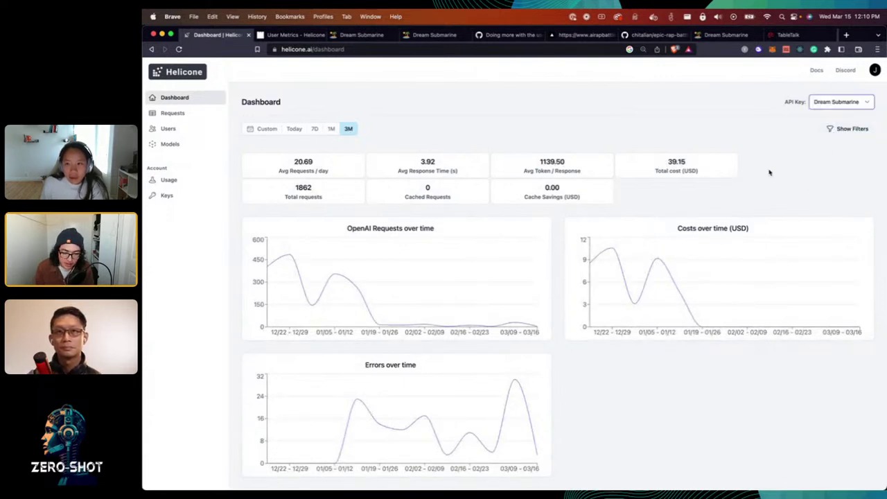
- Open the Custom Properties page in the Helicone docs and examine the Helicone-Property-App header in the curl example
left_click(305, 35)
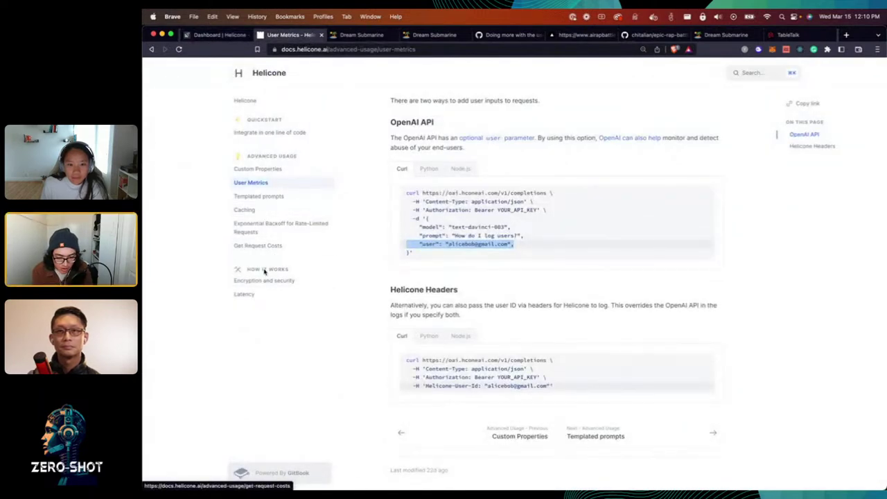
left_click(269, 169)
scroll(466, 347, "down", 3)
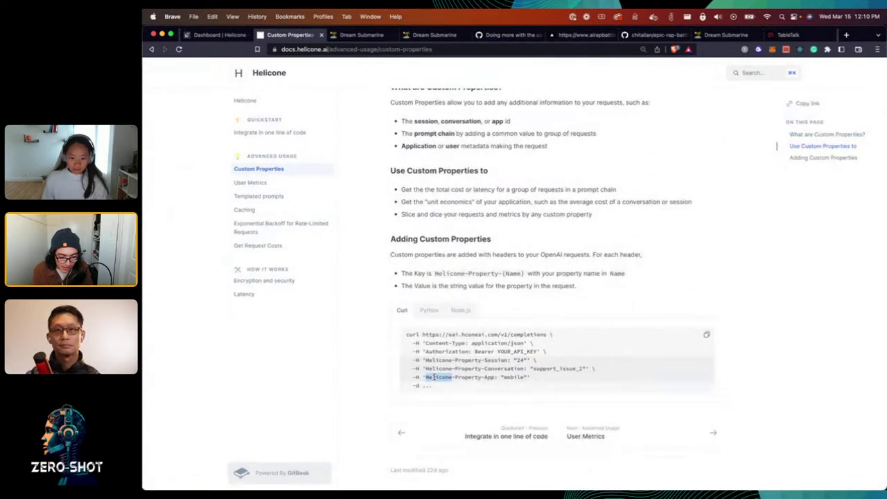
double_click(514, 377)
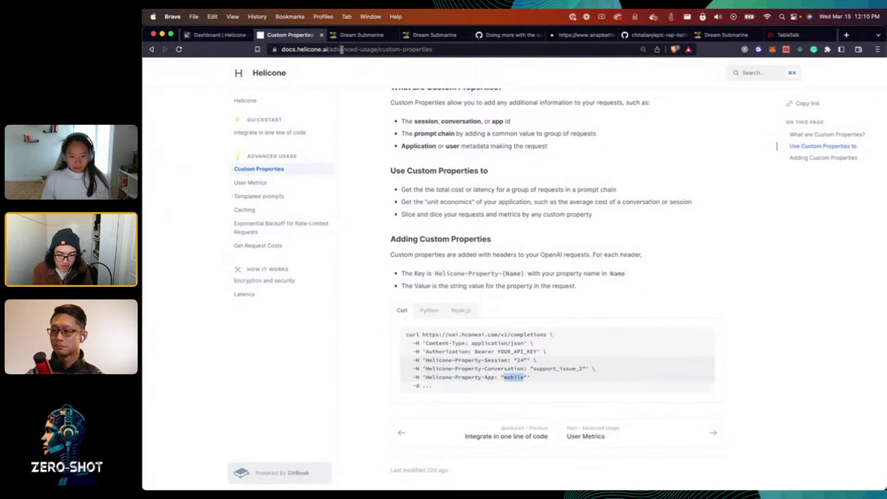
- Apply a Helicone dashboard filter where the Properties column hello equals "world", and review the filtered metrics
left_click(219, 34)
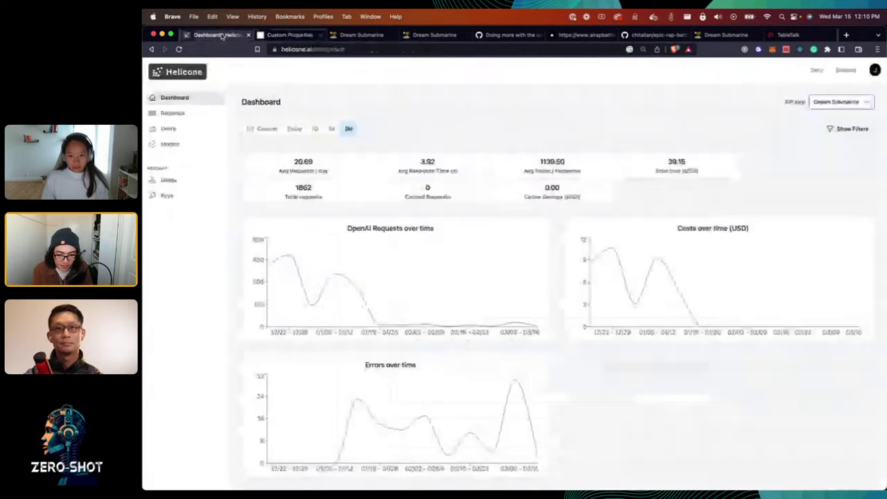
left_click(850, 129)
left_click(278, 171)
left_click(287, 172)
left_click(316, 173)
left_click(416, 172)
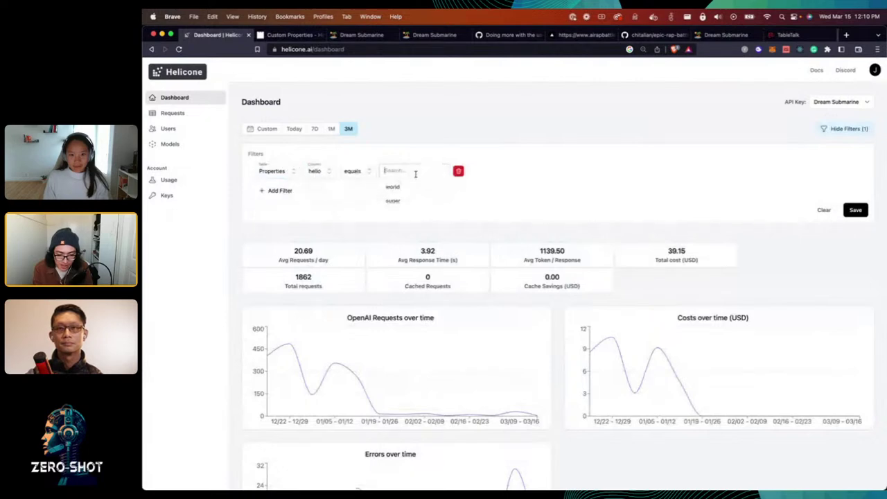
left_click(392, 171)
type("world")
left_click(855, 210)
scroll(640, 171, "down", 3)
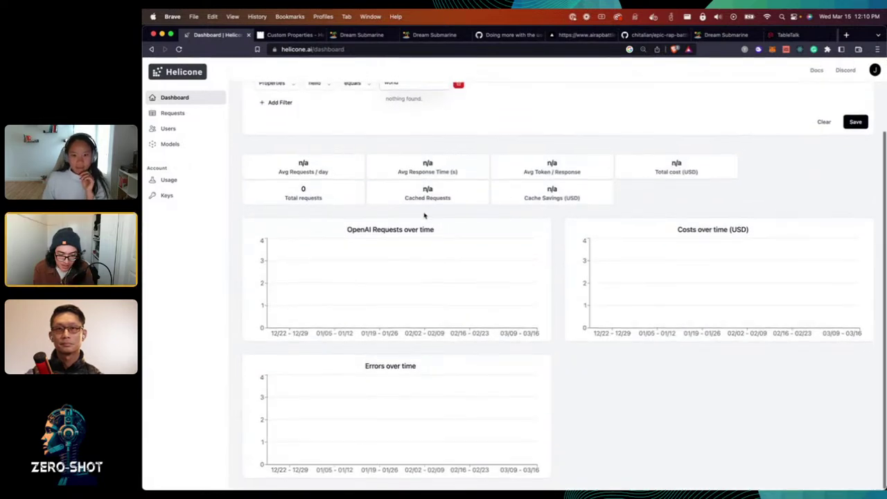
scroll(424, 215, "up", 3)
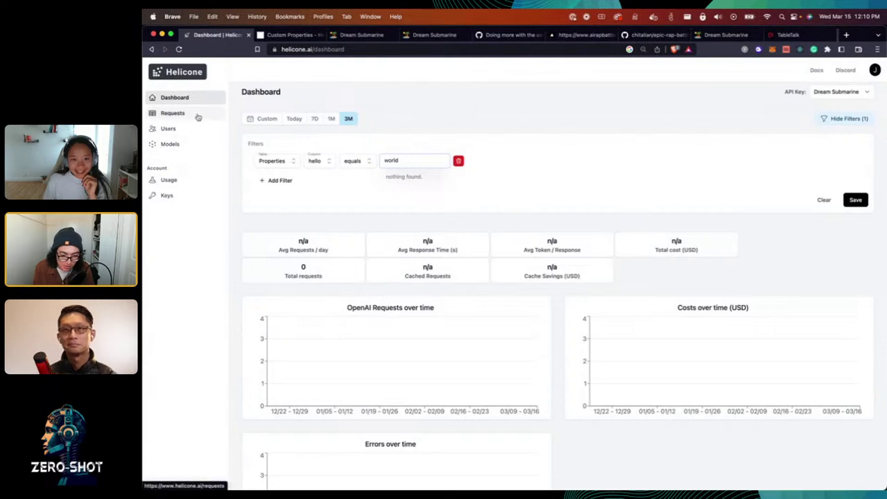
- Review the Helicone Requests page and return to the Custom Properties docs
left_click(182, 112)
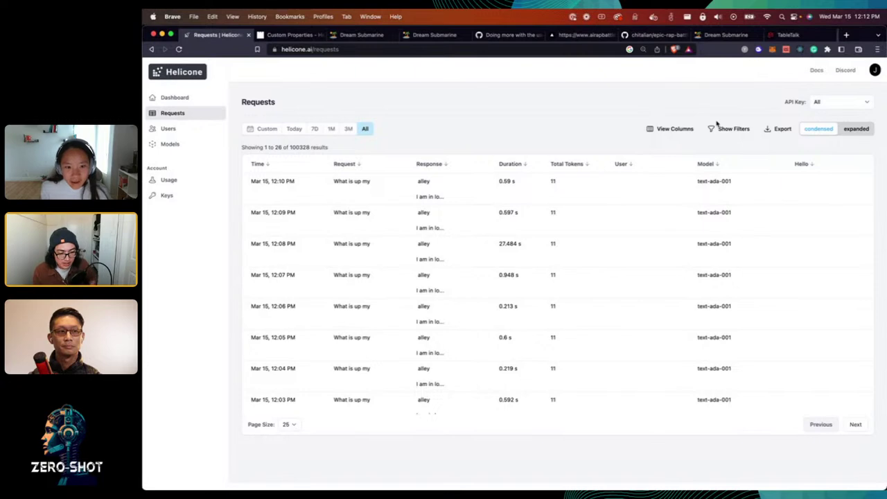
left_click(307, 40)
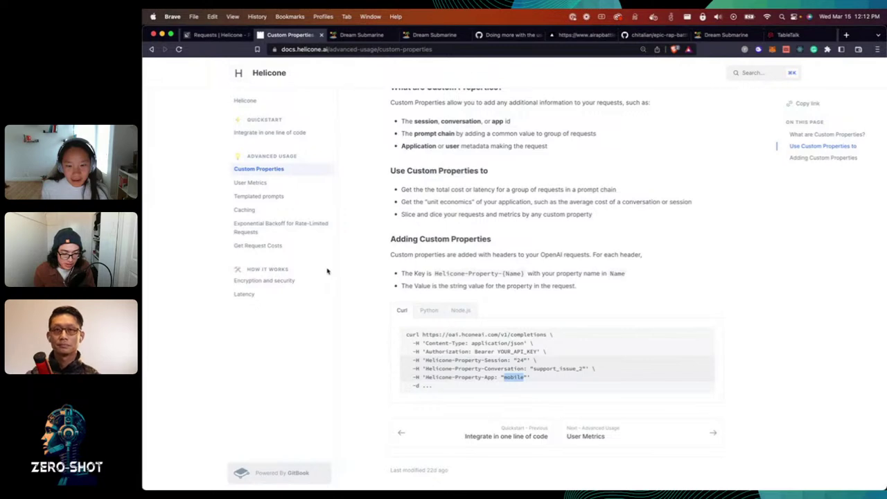
- Return to the Helicone Requests page and filter the request list to the local testing API key
left_click(220, 36)
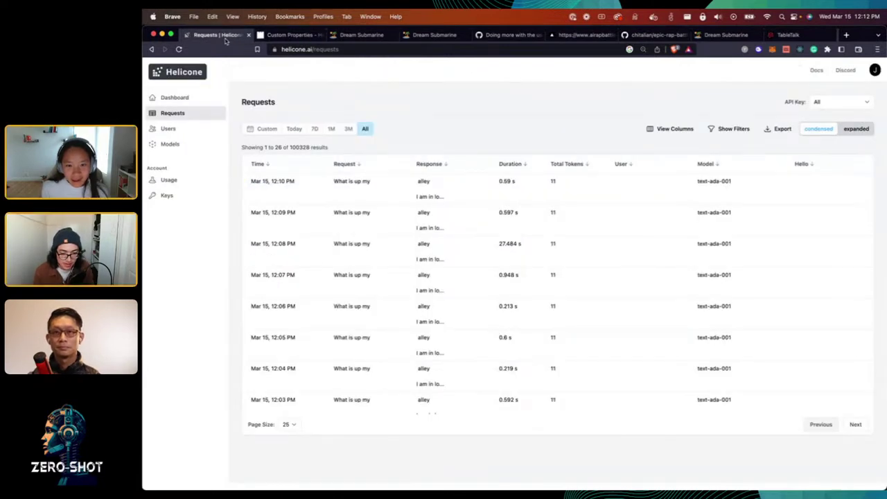
left_click(291, 36)
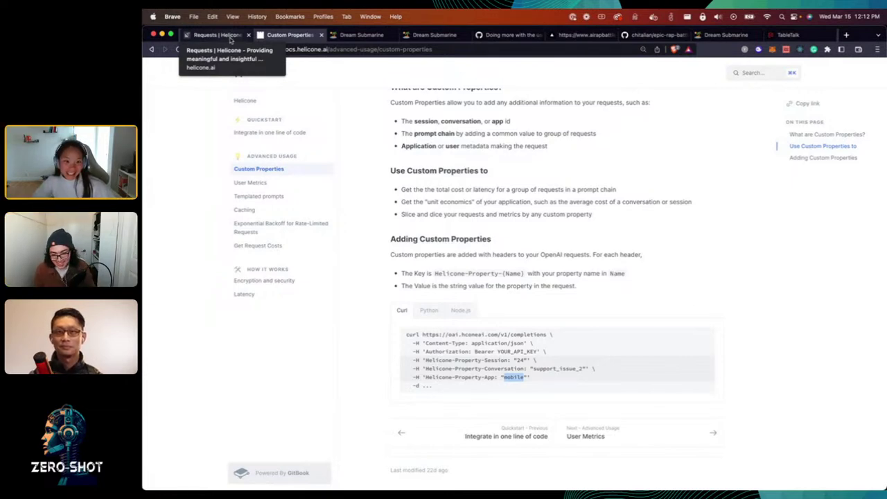
left_click(215, 34)
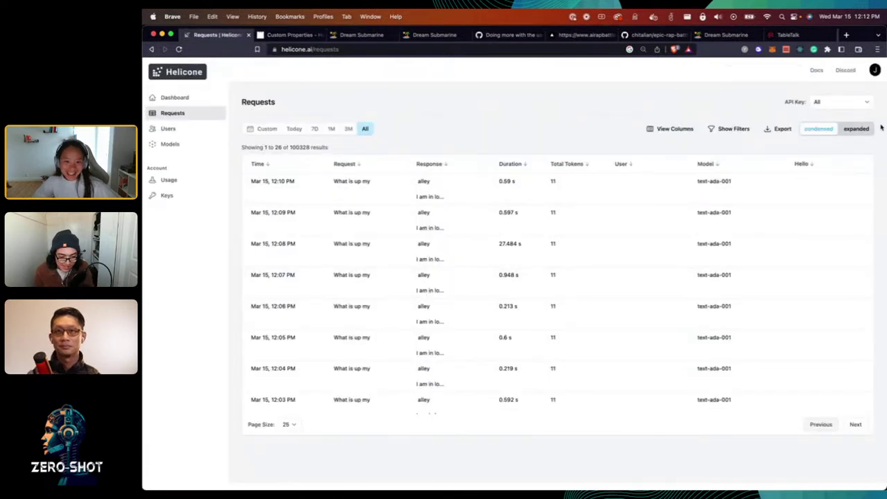
left_click(853, 103)
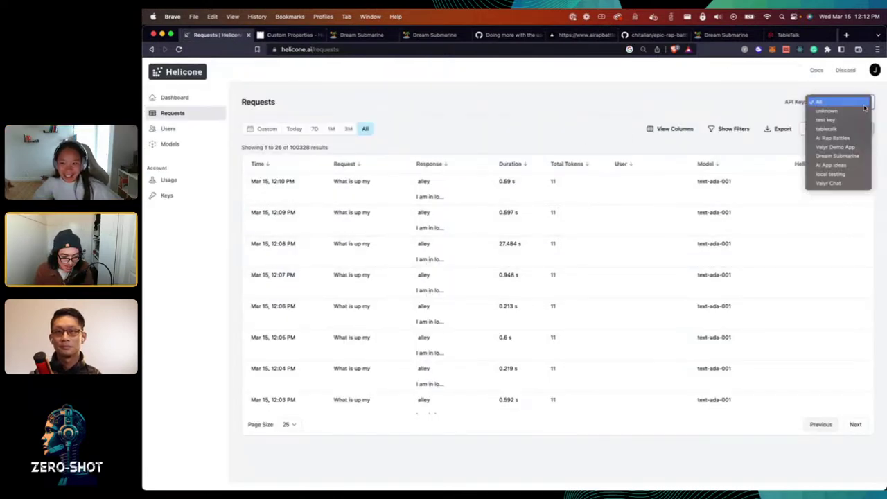
left_click(849, 176)
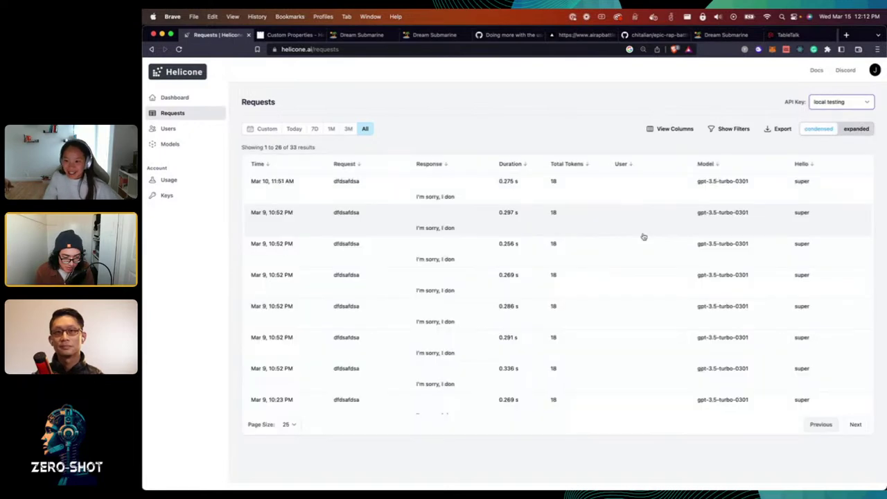
- Examine the details of requests near the start of the list, including the 0.256 s one from Mar 9, 10:52 PM, and close them
left_click(642, 182)
left_click(587, 267)
left_click(604, 253)
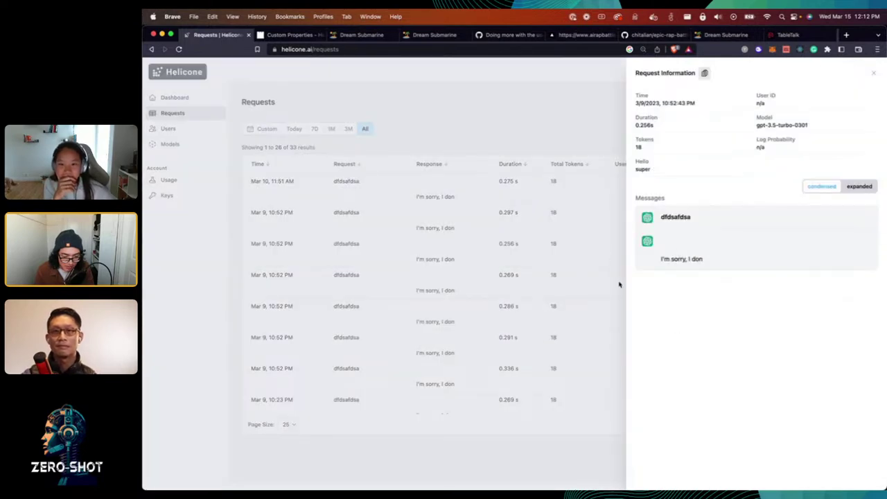
left_click(550, 376)
- Look through the older local testing requests and open the details of the 0.257 s request from Mar 9, 10:20 PM
scroll(562, 367, "down", 8)
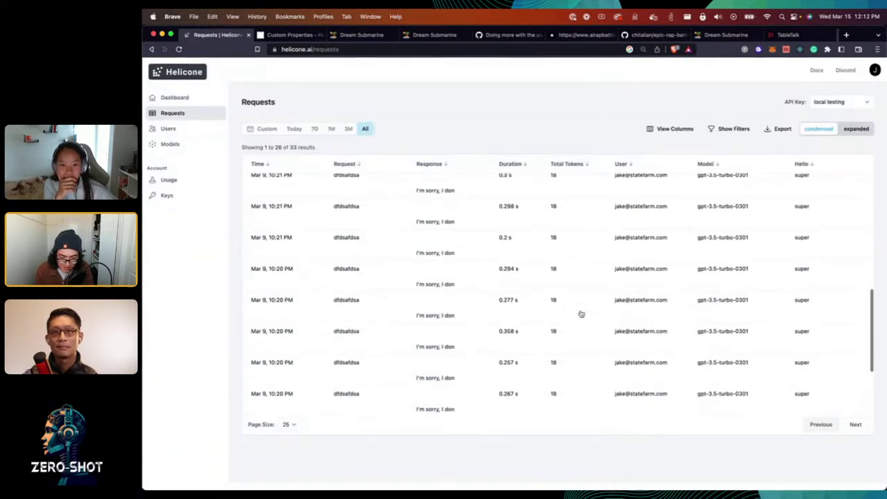
scroll(568, 346, "down", 4)
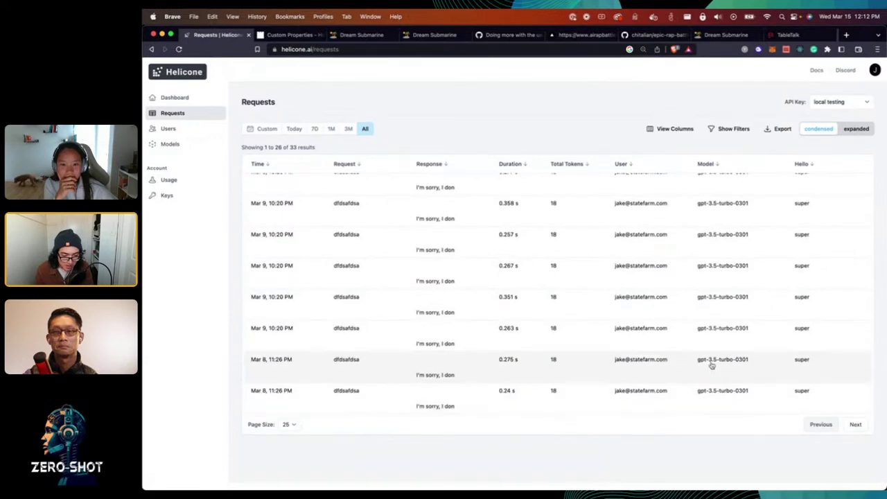
scroll(712, 366, "up", 4)
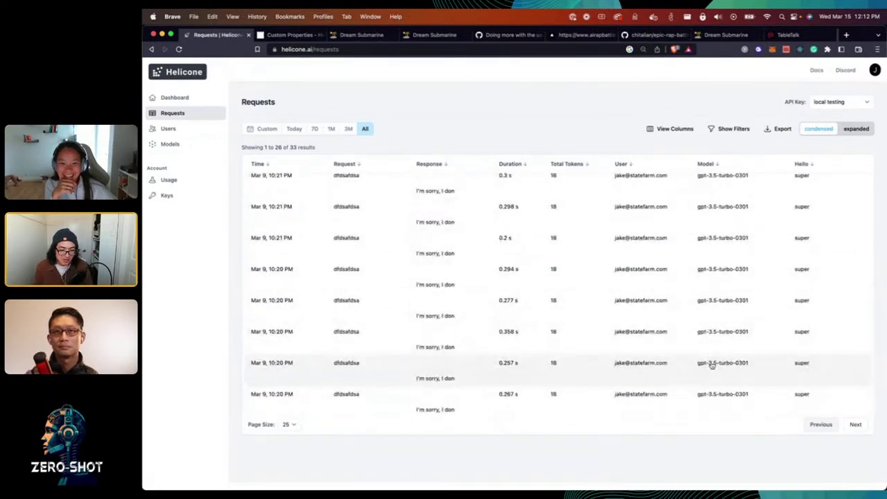
left_click(712, 367)
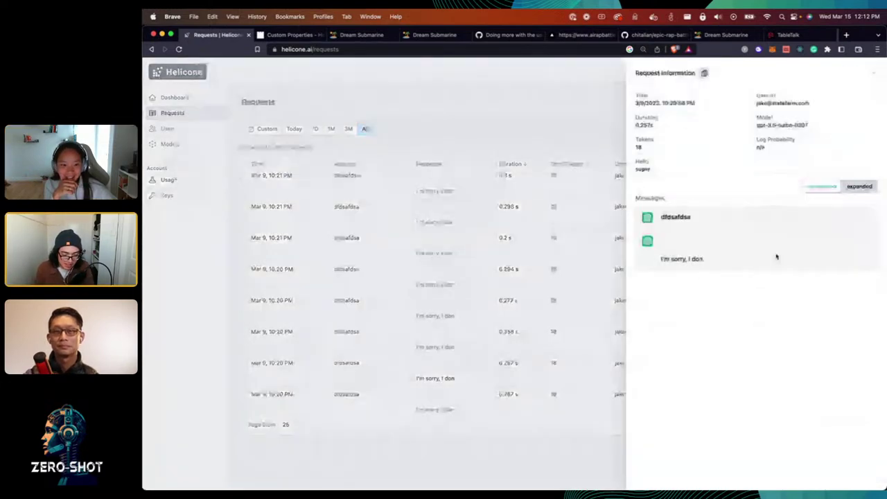